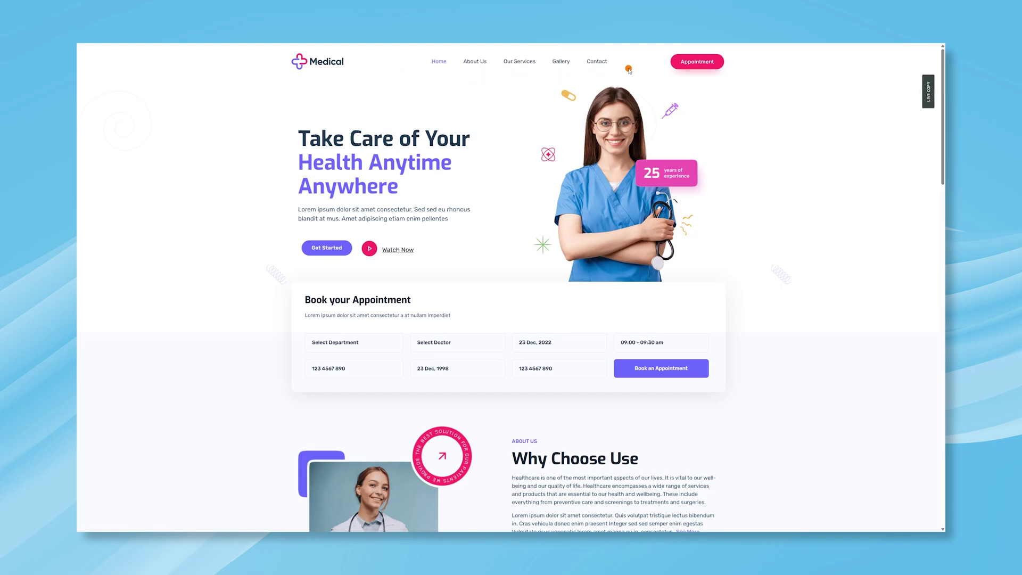
# Browse the site's About Us and Our Services pages
pyautogui.click(468, 65)
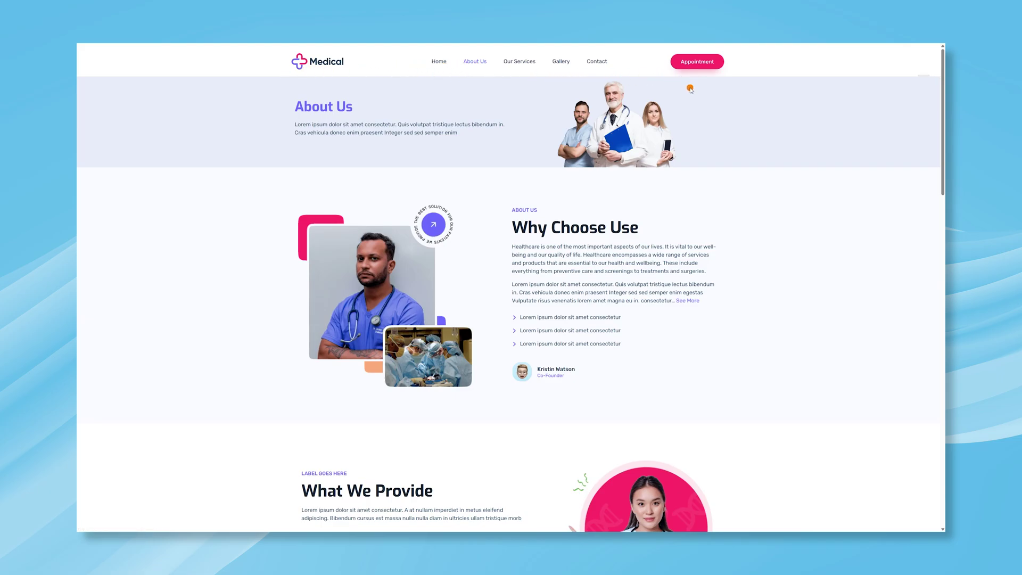
pyautogui.click(520, 63)
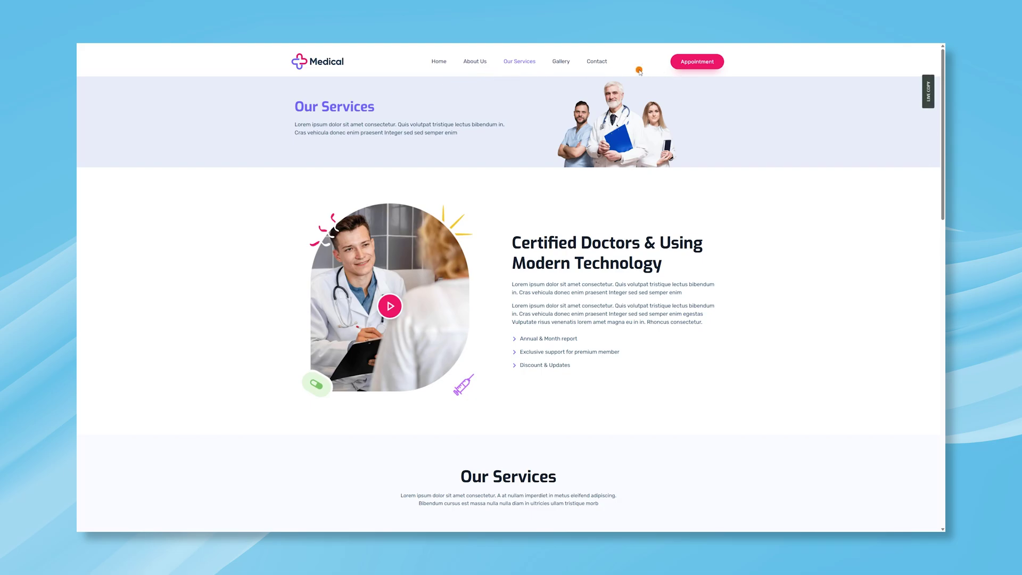
pyautogui.scroll(-12, 488, 208)
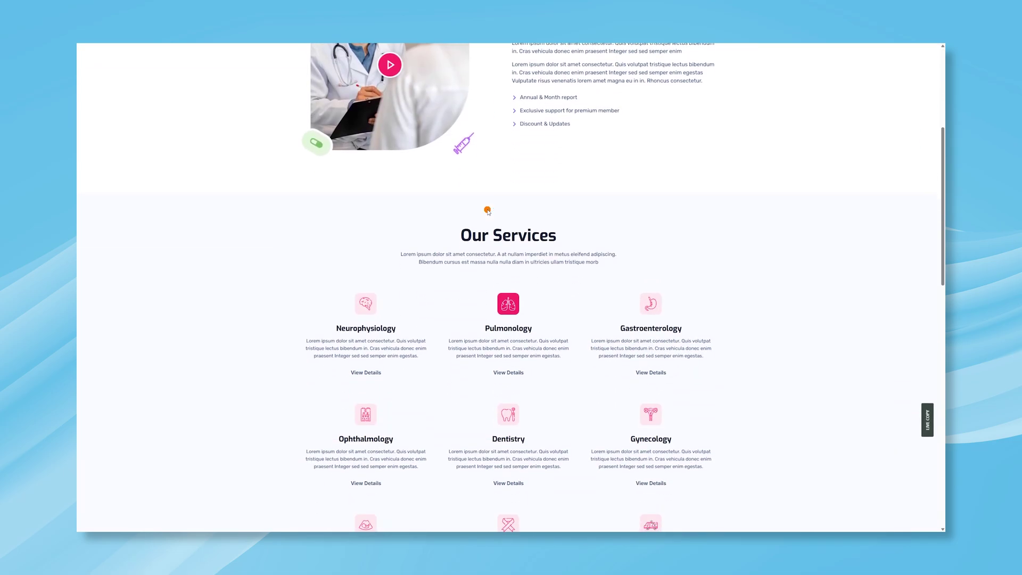
pyautogui.scroll(-5, 487, 211)
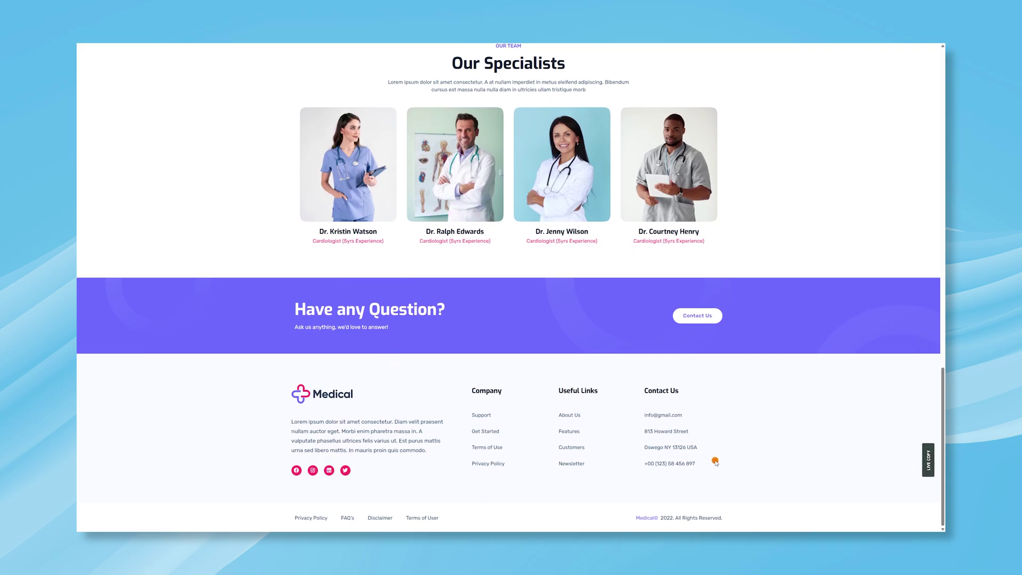
pyautogui.scroll(15, 527, 465)
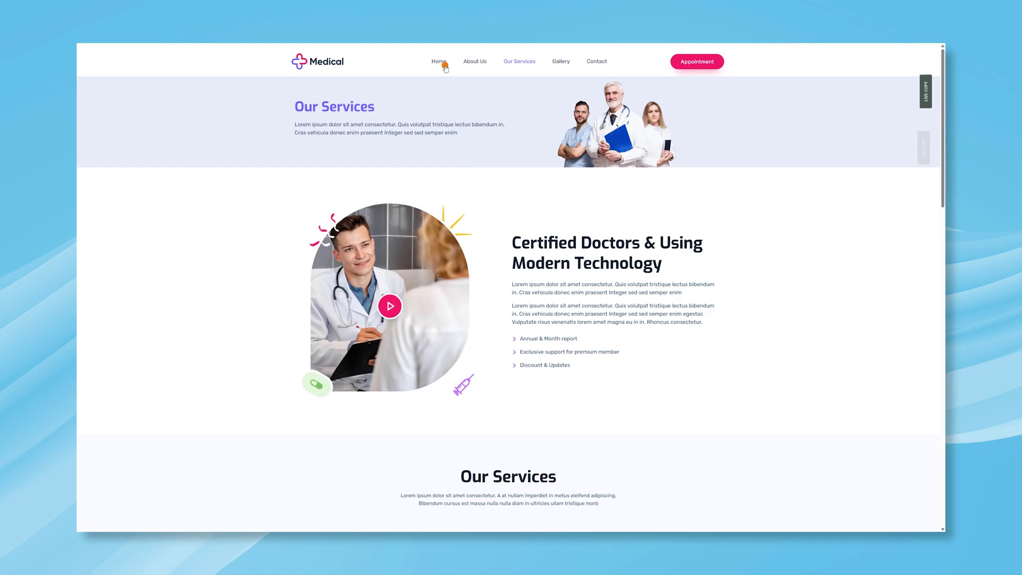
# Scroll through the Home page, then go to Element Pack Pro's Theme Builder template list
pyautogui.click(444, 63)
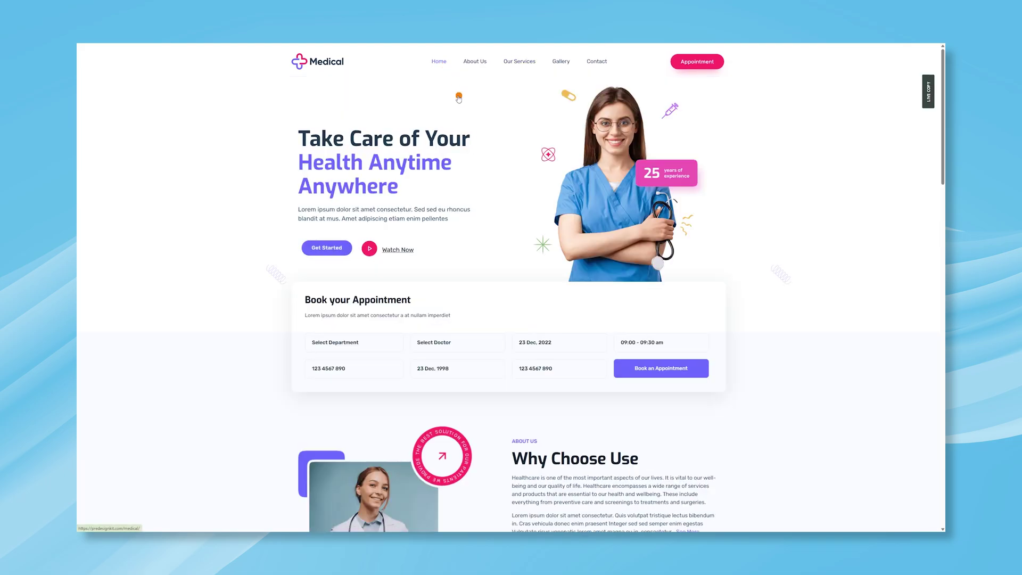
pyautogui.scroll(-5, 506, 239)
pyautogui.scroll(-15, 506, 242)
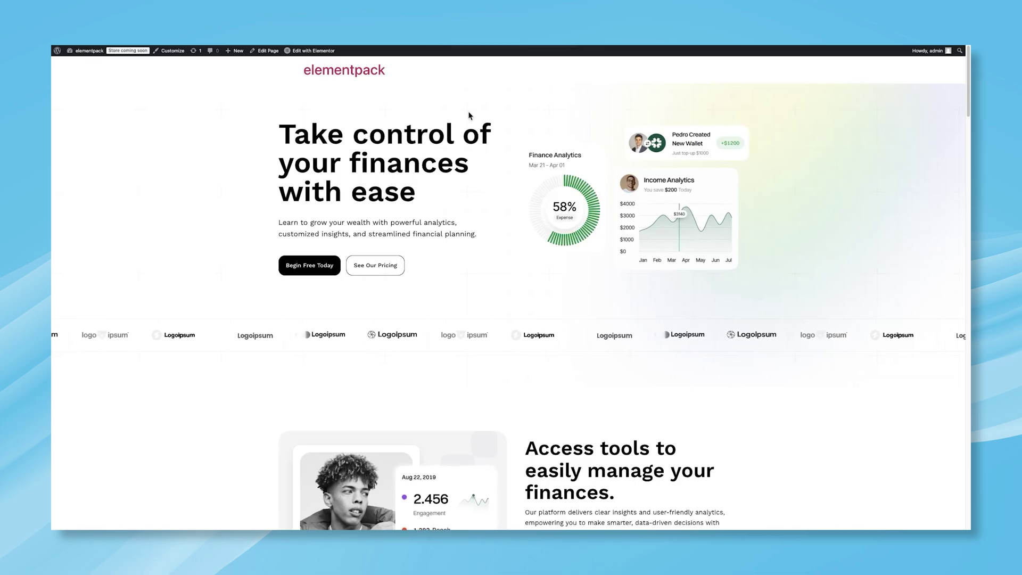
pyautogui.scroll(-20, 468, 85)
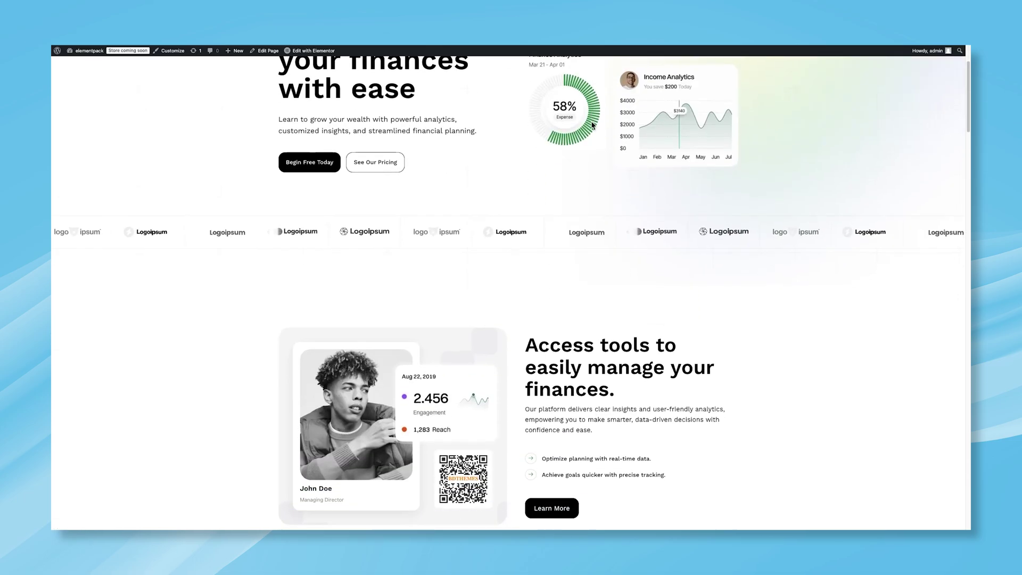
pyautogui.scroll(-4, 591, 125)
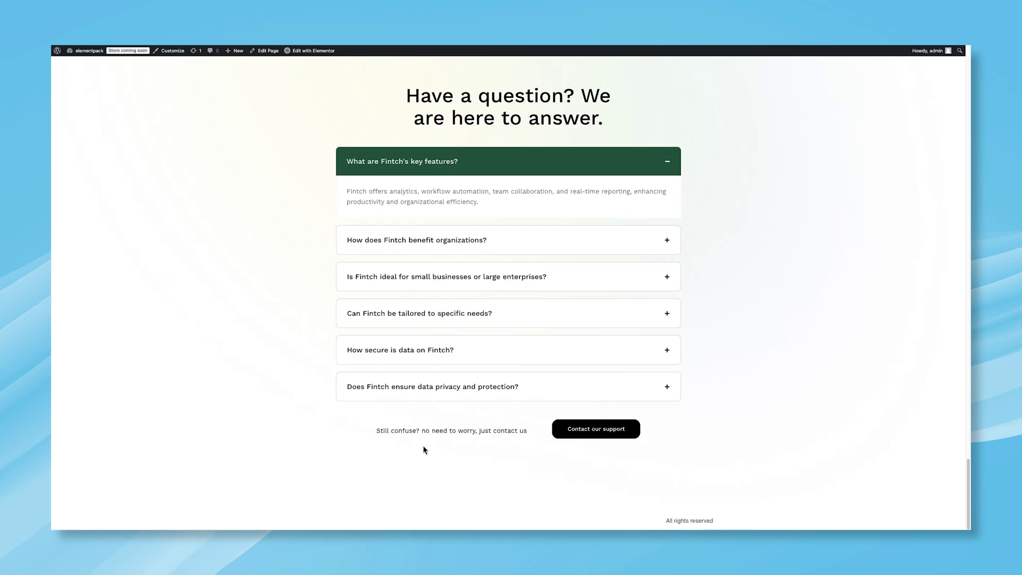
pyautogui.scroll(15, 580, 478)
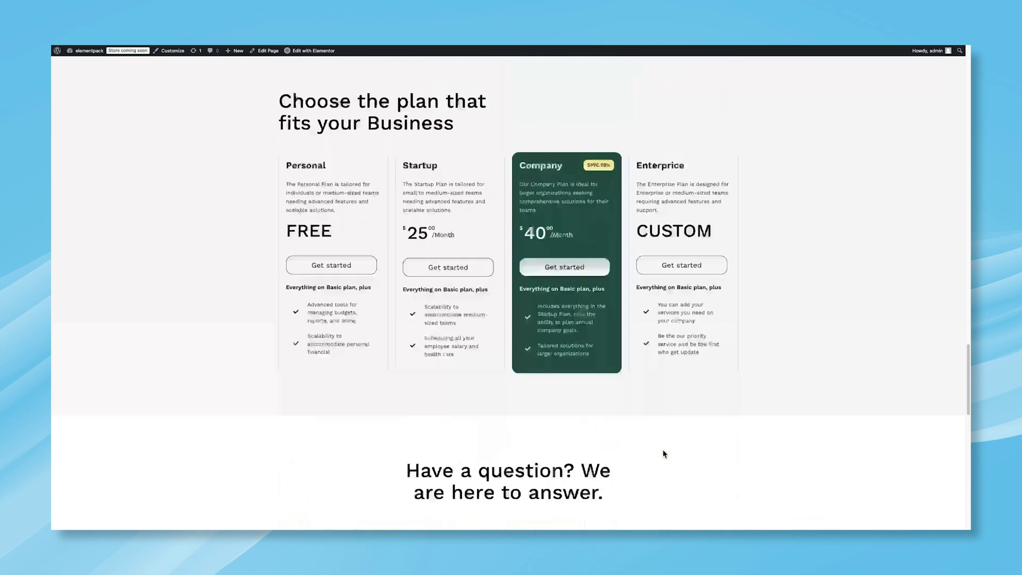
pyautogui.scroll(10, 665, 453)
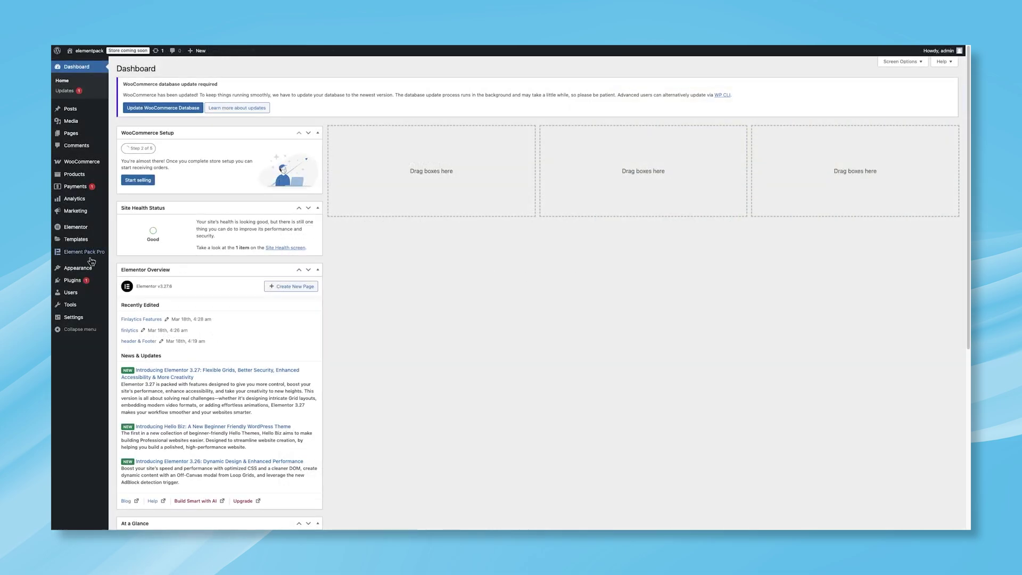
pyautogui.moveTo(77, 255)
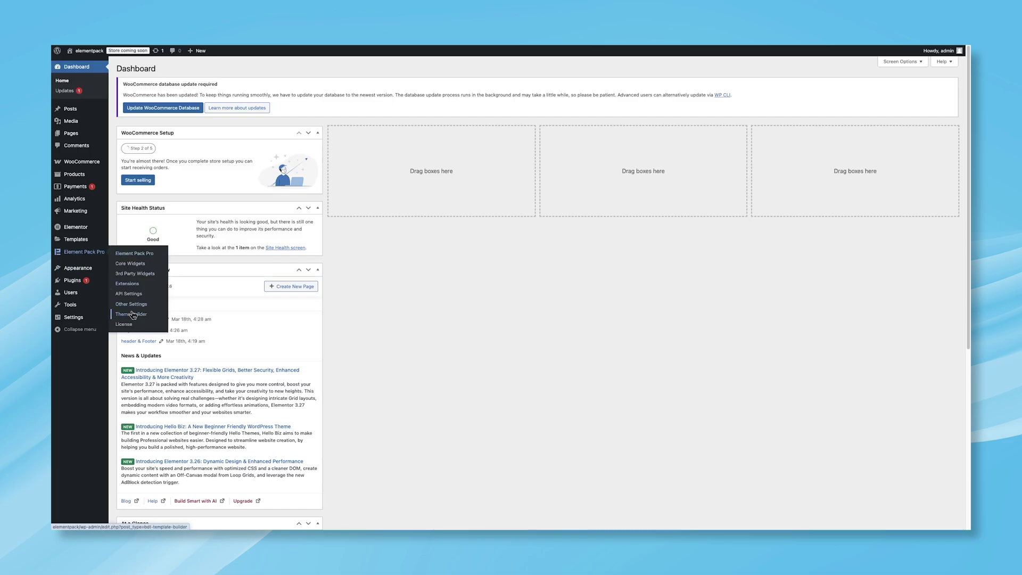
pyautogui.click(132, 314)
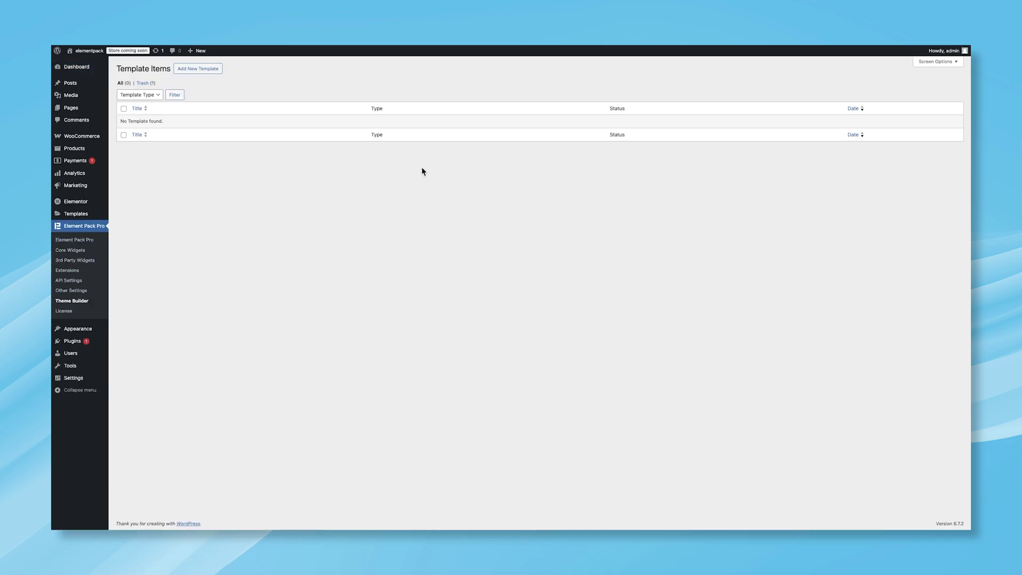
# Start a new Header-type template named 'Navigation'
pyautogui.click(219, 75)
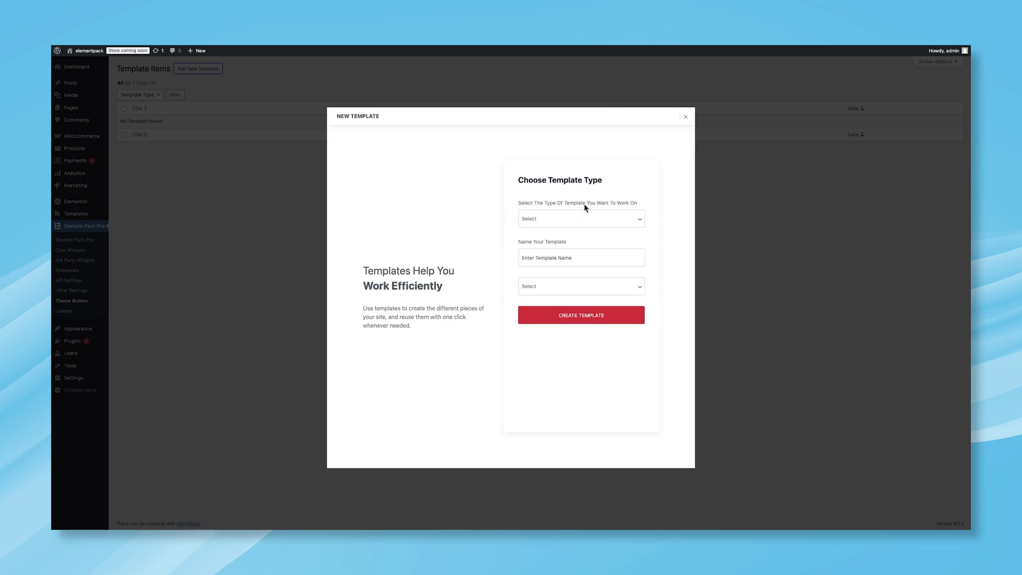
pyautogui.click(549, 219)
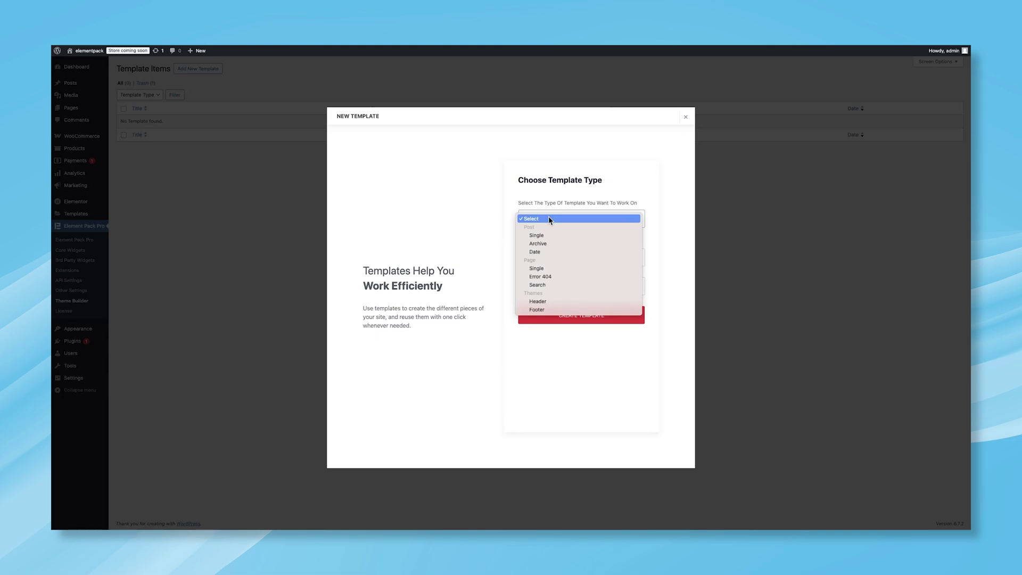
pyautogui.click(542, 305)
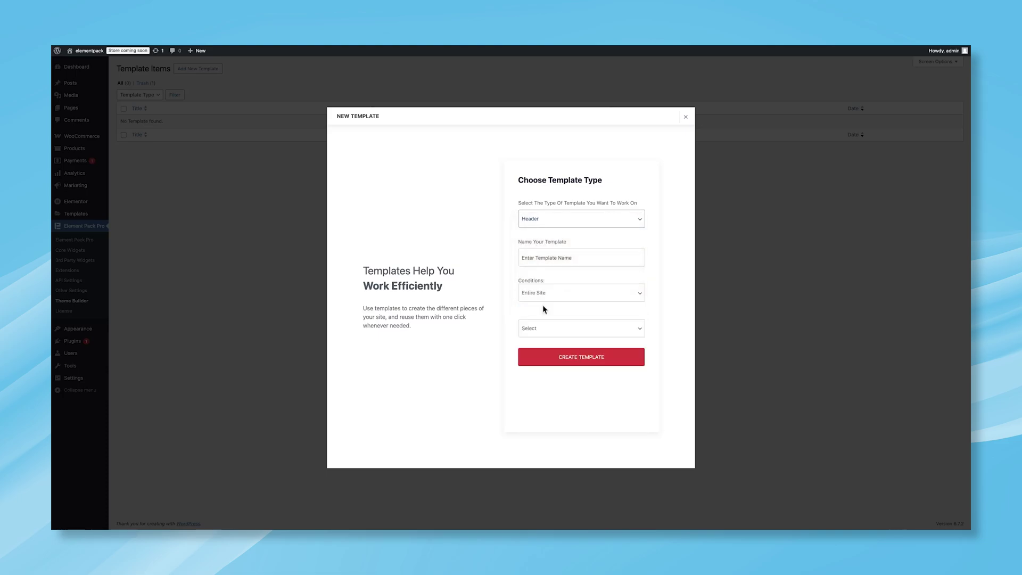
pyautogui.click(538, 260)
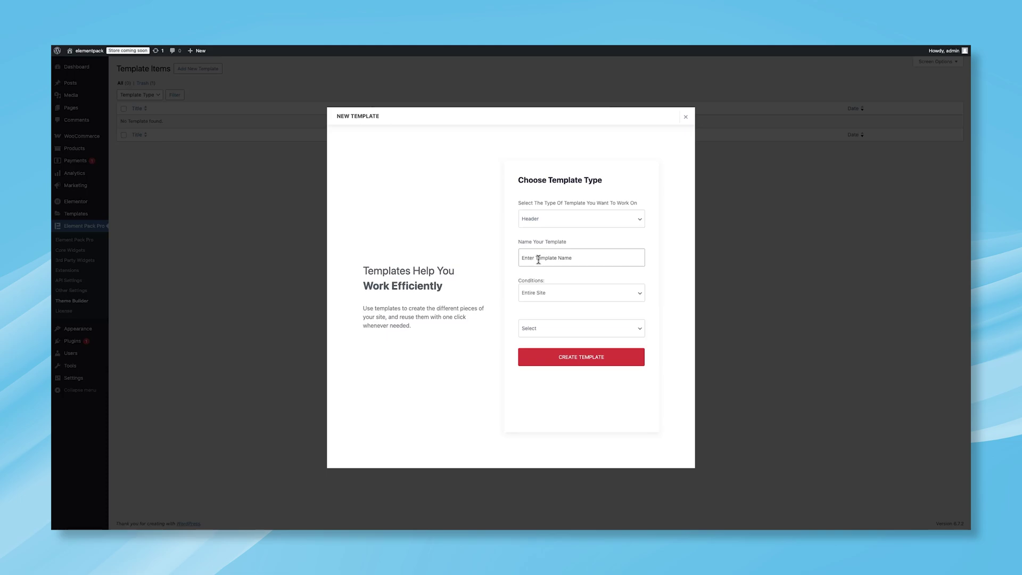
pyautogui.write('Navigation')
pyautogui.click(545, 292)
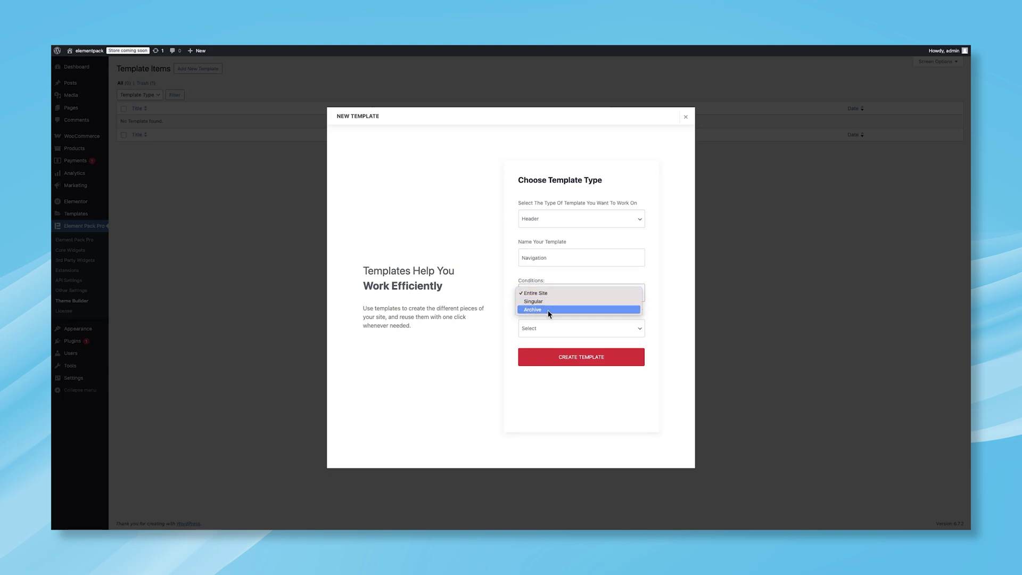
# Target the header at Singular > Selective Singular > finlytics page and set status Active
pyautogui.click(536, 309)
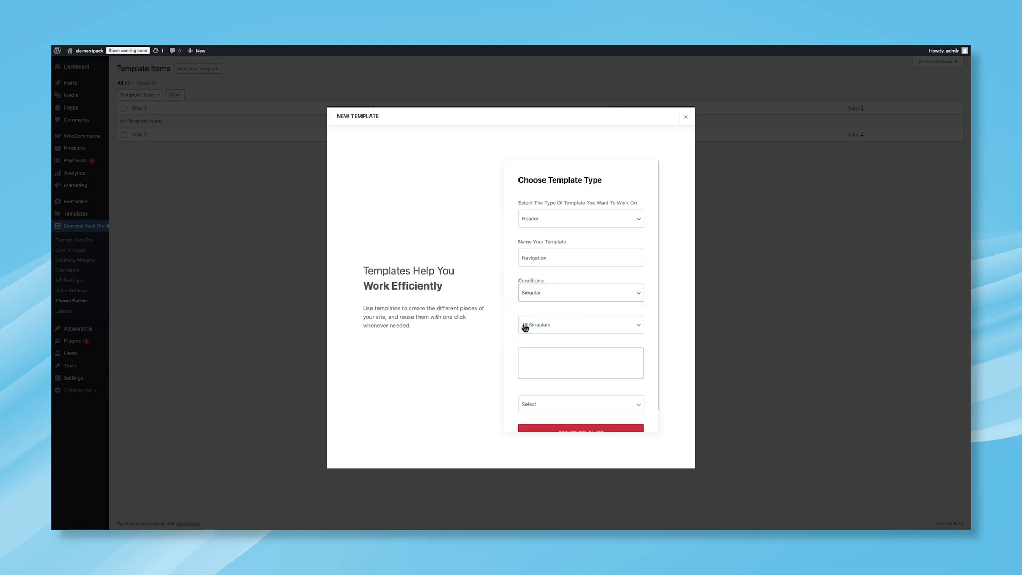
pyautogui.click(586, 326)
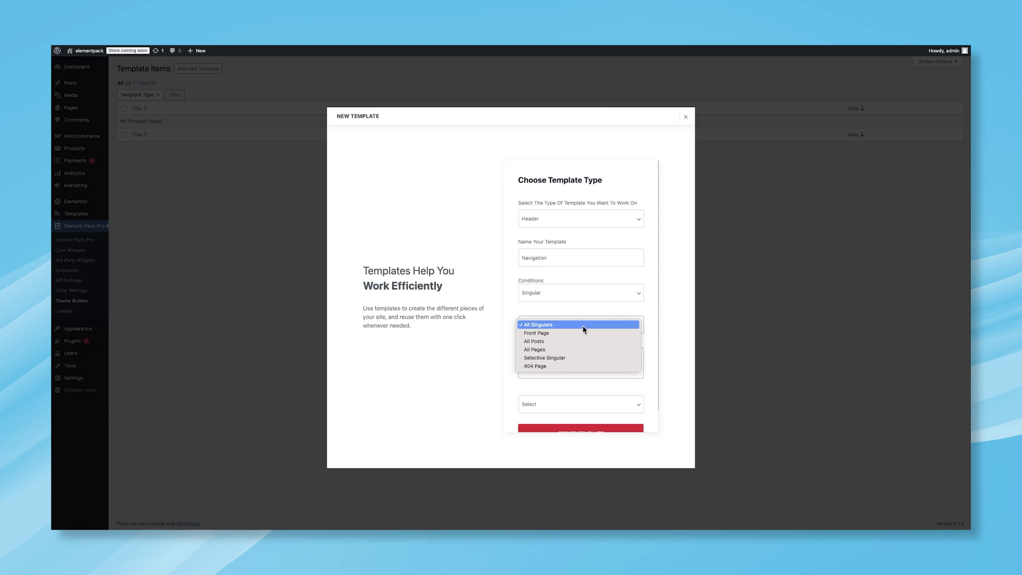
pyautogui.click(541, 359)
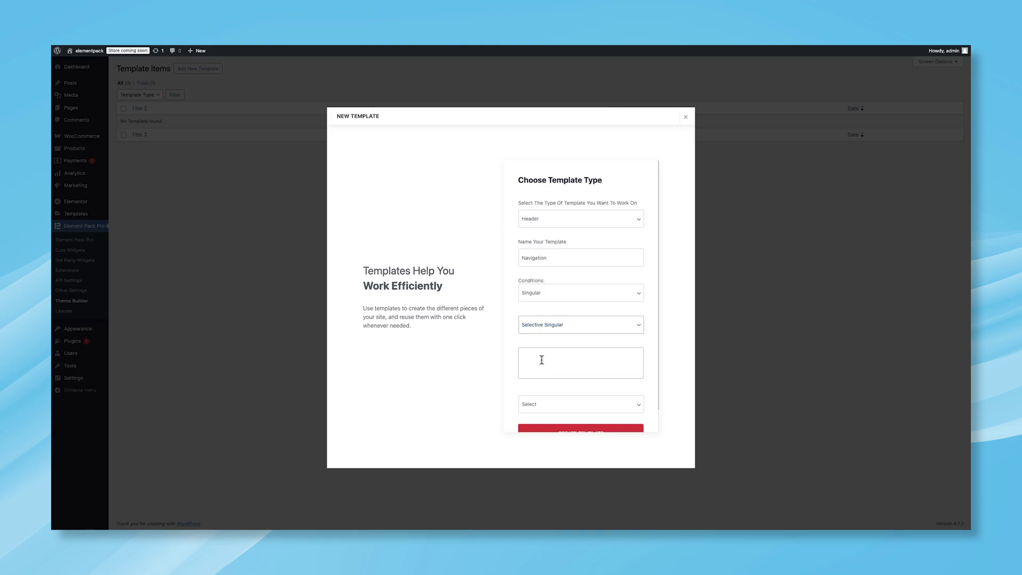
pyautogui.click(542, 359)
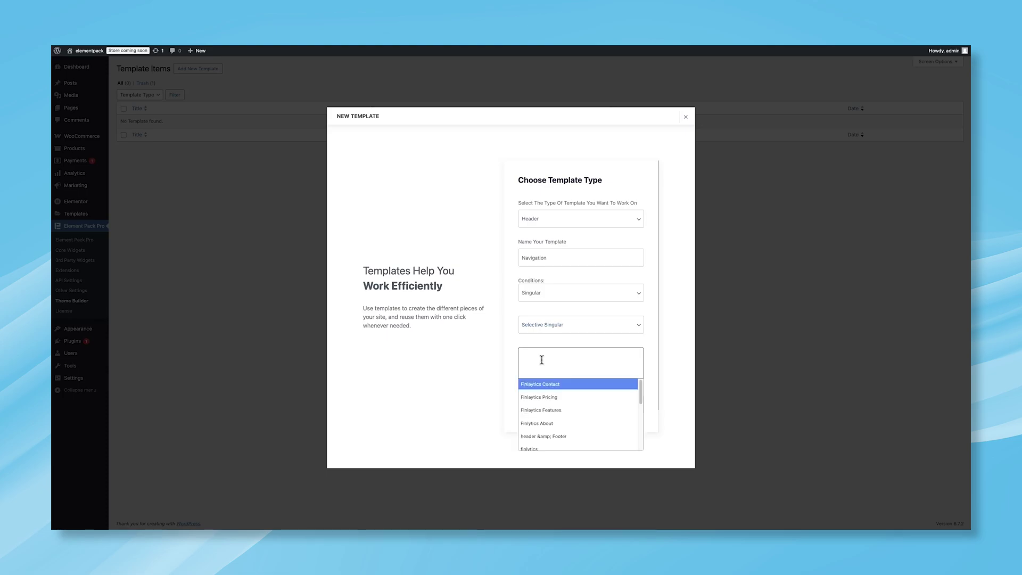
pyautogui.click(544, 447)
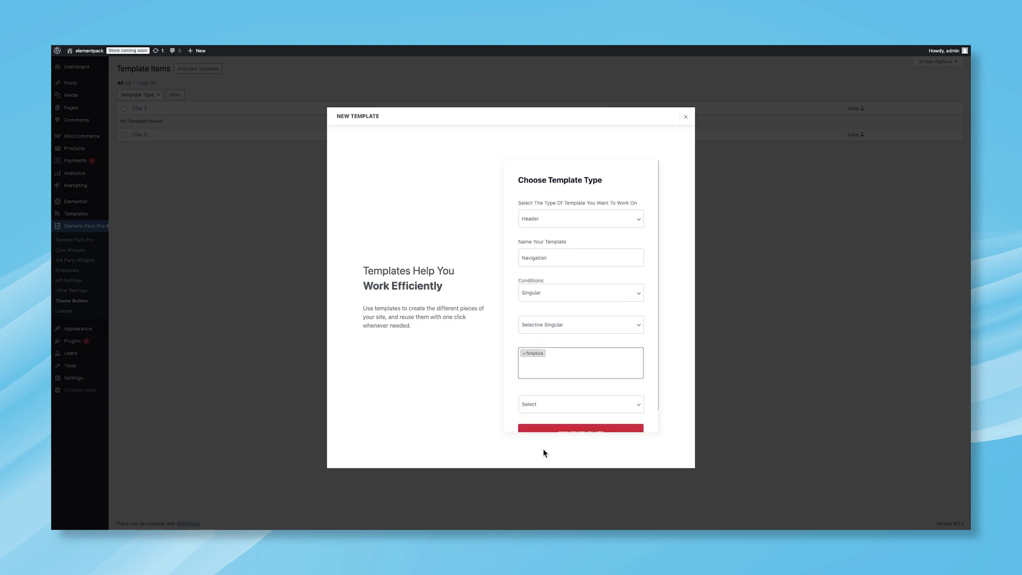
pyautogui.scroll(-1, 564, 378)
pyautogui.click(555, 387)
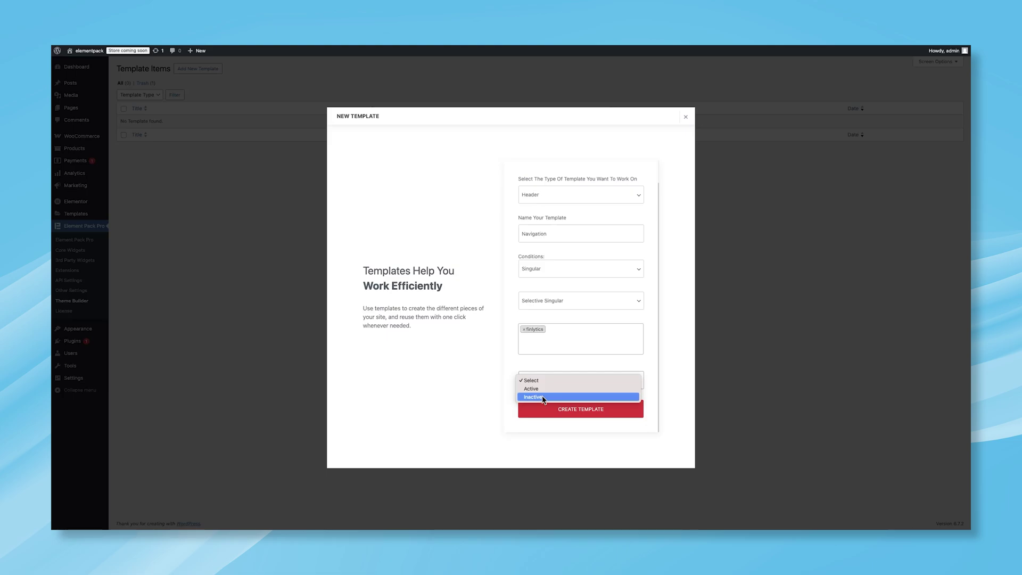
pyautogui.click(542, 392)
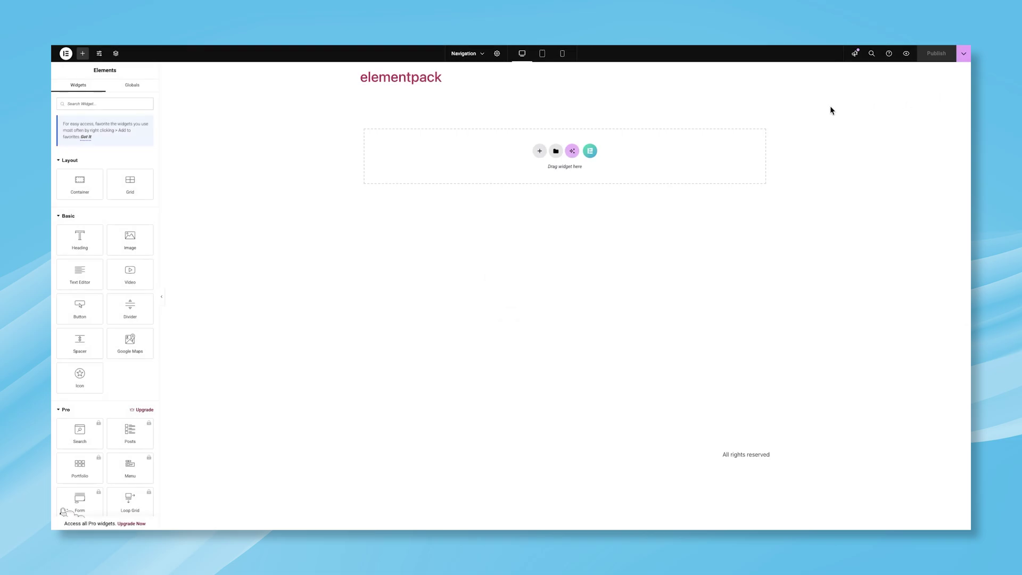
# Switch the Navigation template's page layout to Elementor Canvas
pyautogui.click(497, 54)
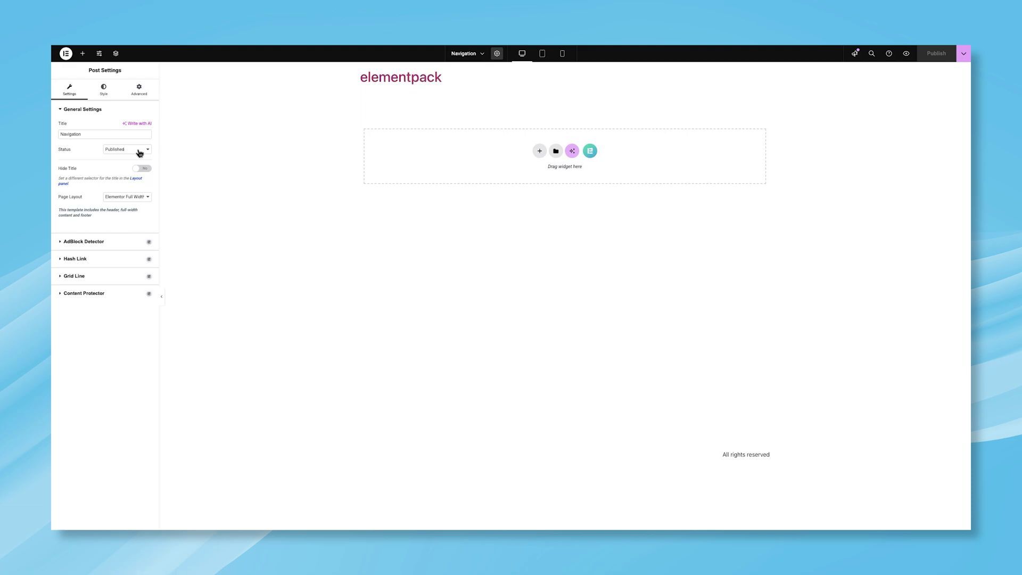
pyautogui.click(139, 196)
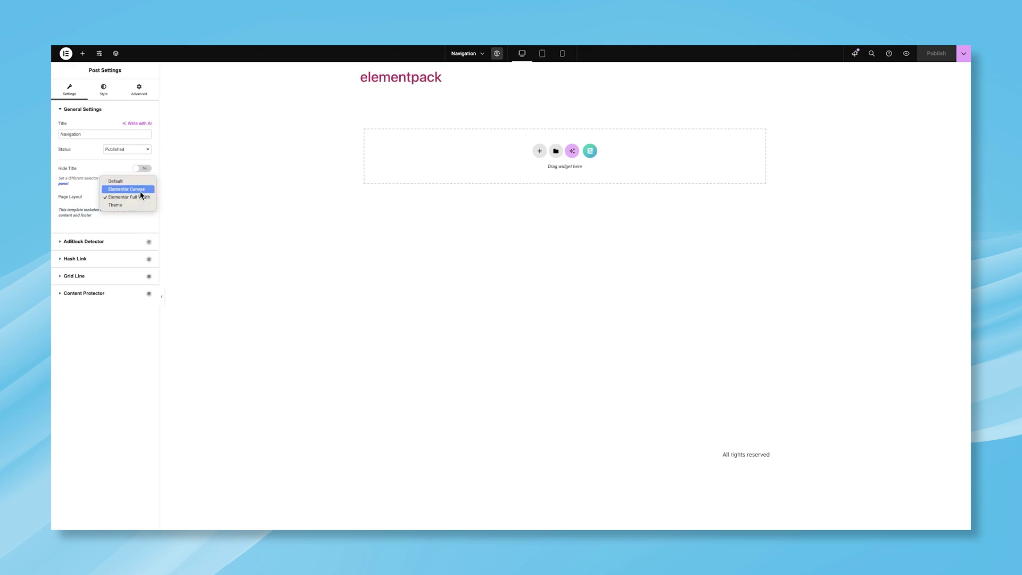
pyautogui.click(141, 190)
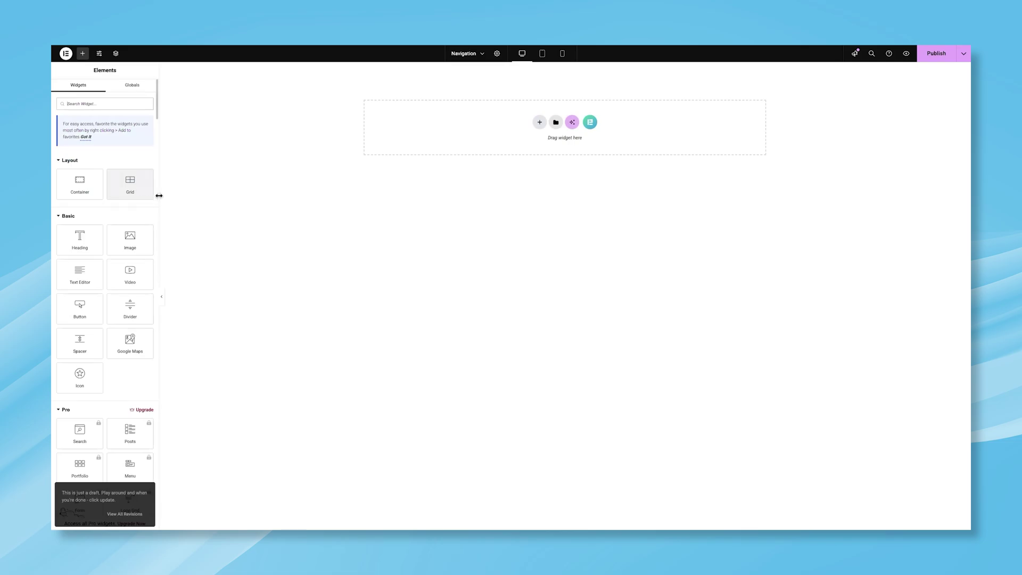
# Insert the Finlytics header section, publish the template, and return to the dashboard
pyautogui.click(531, 176)
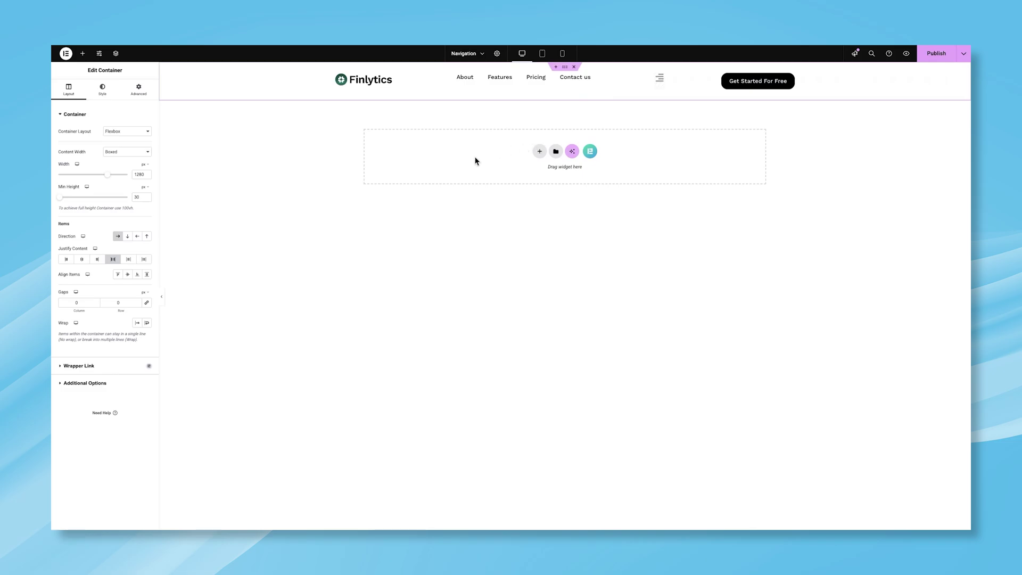
pyautogui.click(936, 53)
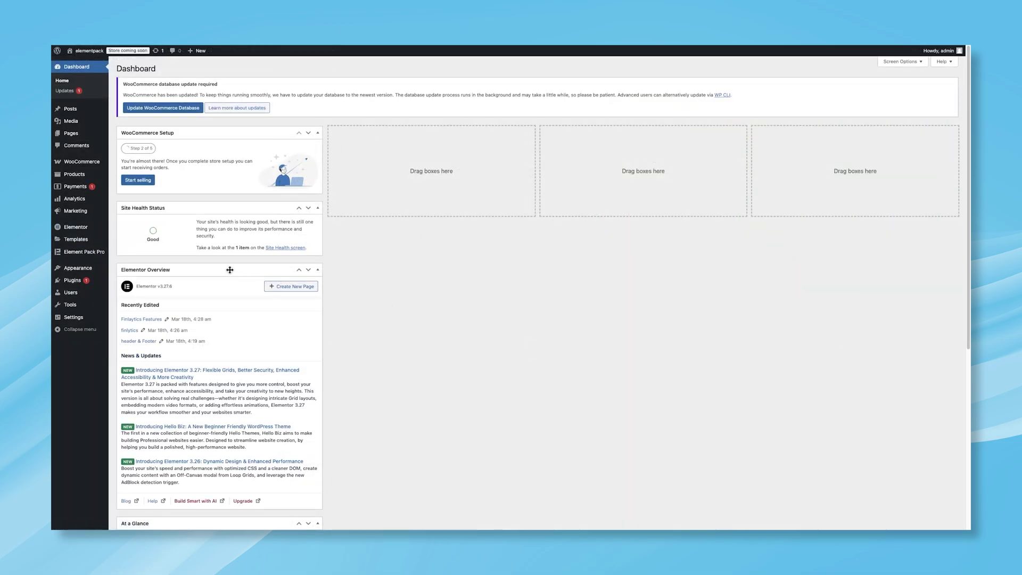
pyautogui.moveTo(100, 255)
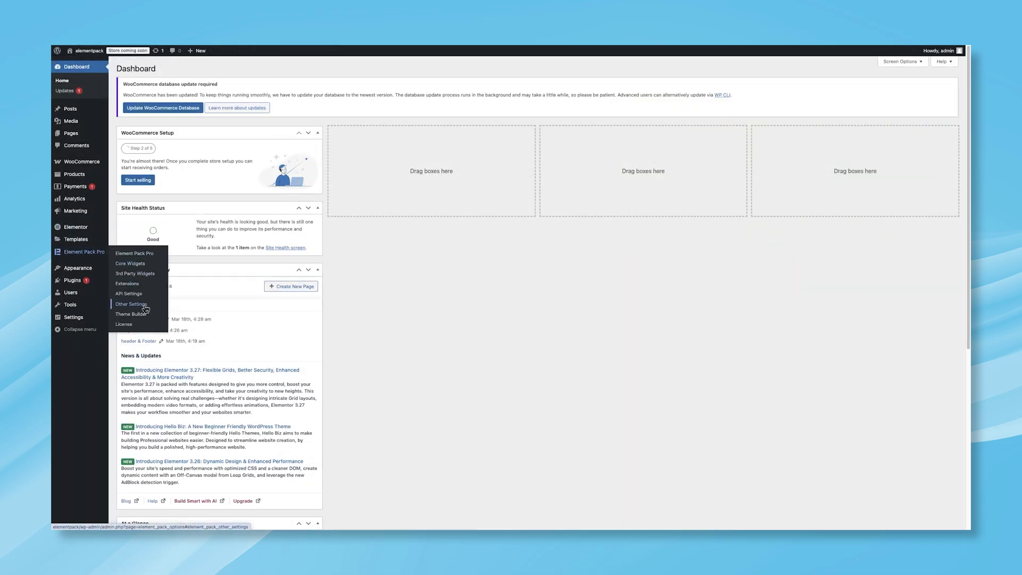
# Start a new Footer-type template named 'Footer' from the Theme Builder list
pyautogui.click(141, 315)
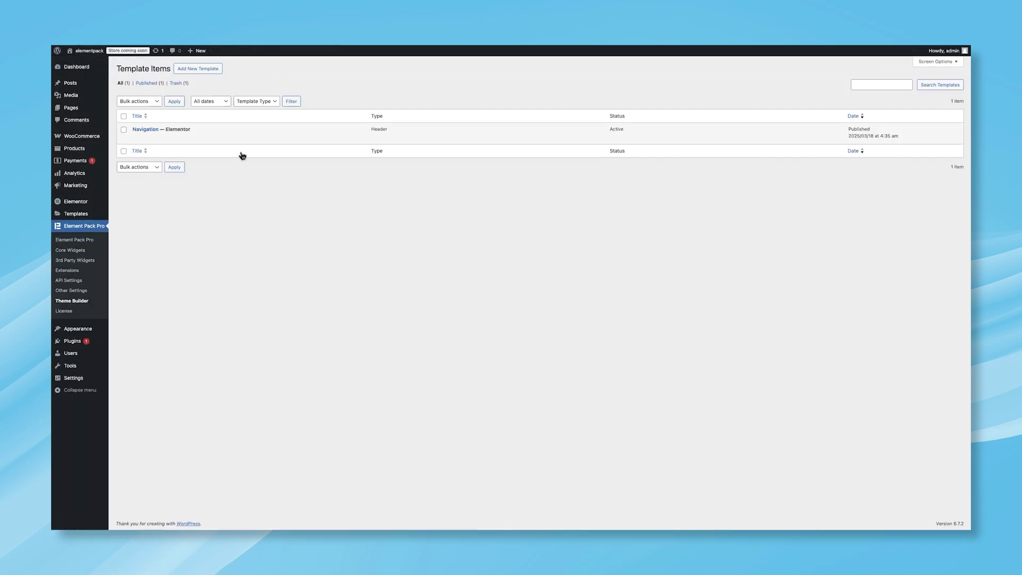
pyautogui.click(208, 70)
pyautogui.click(550, 224)
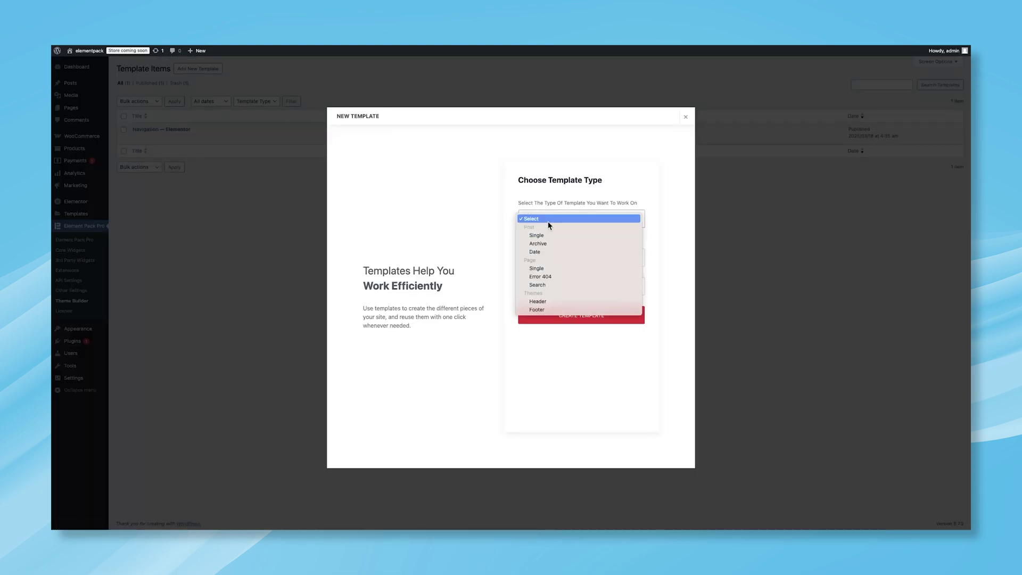
pyautogui.click(558, 312)
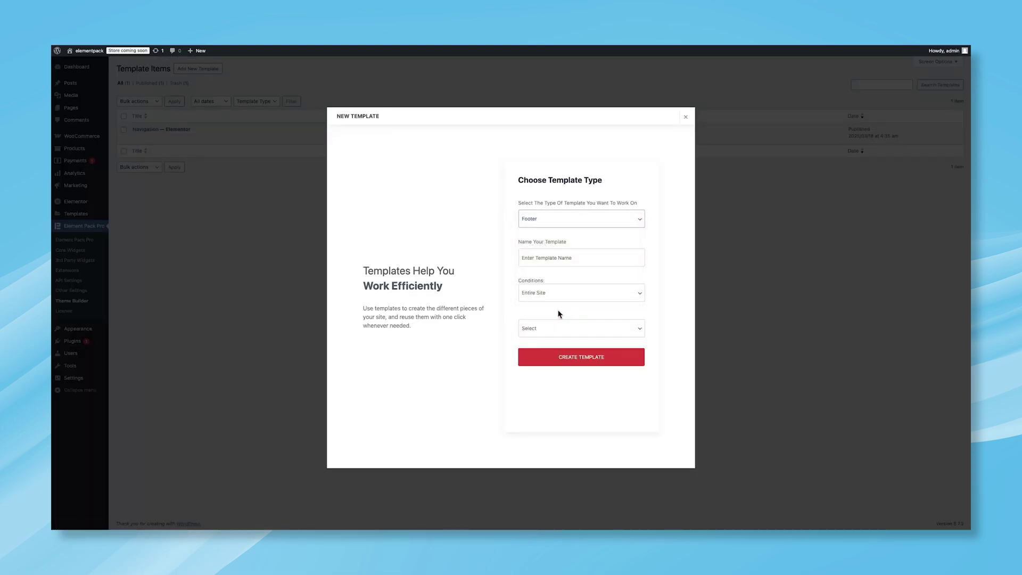
pyautogui.click(539, 252)
pyautogui.write('Footer')
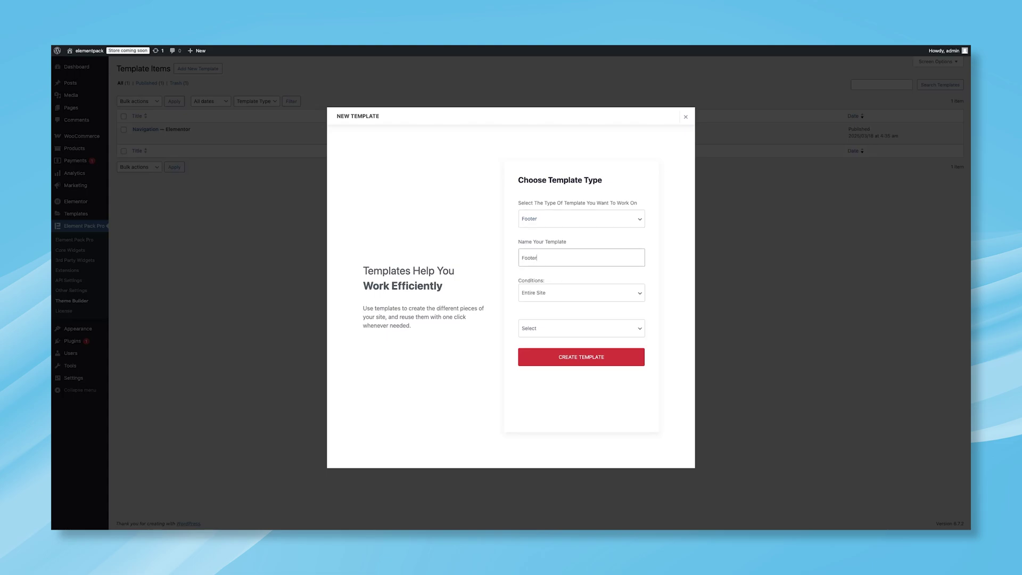
# Limit the footer to Singular > Selective Singular > finlytics page with status Active
pyautogui.click(552, 297)
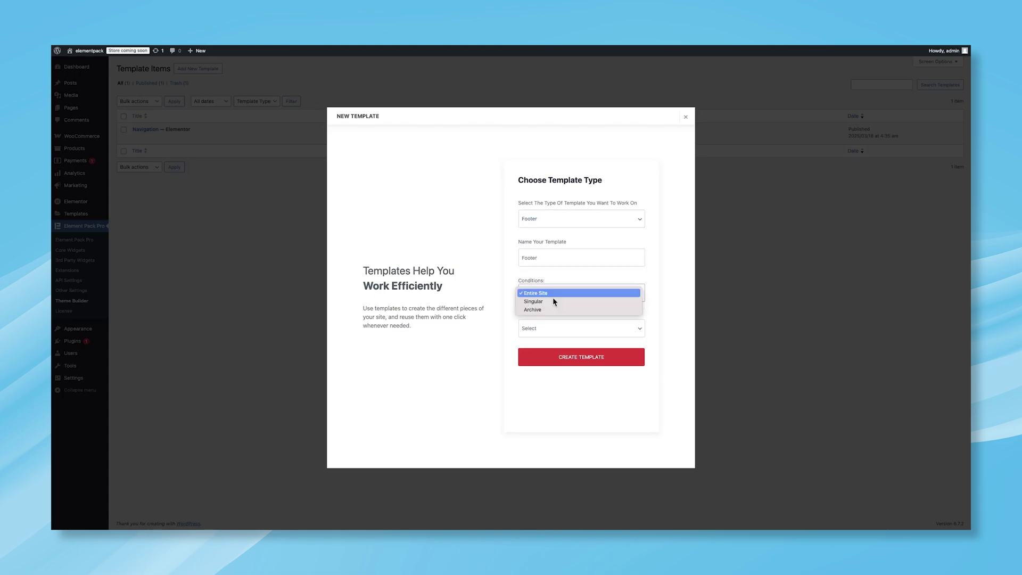
pyautogui.click(547, 301)
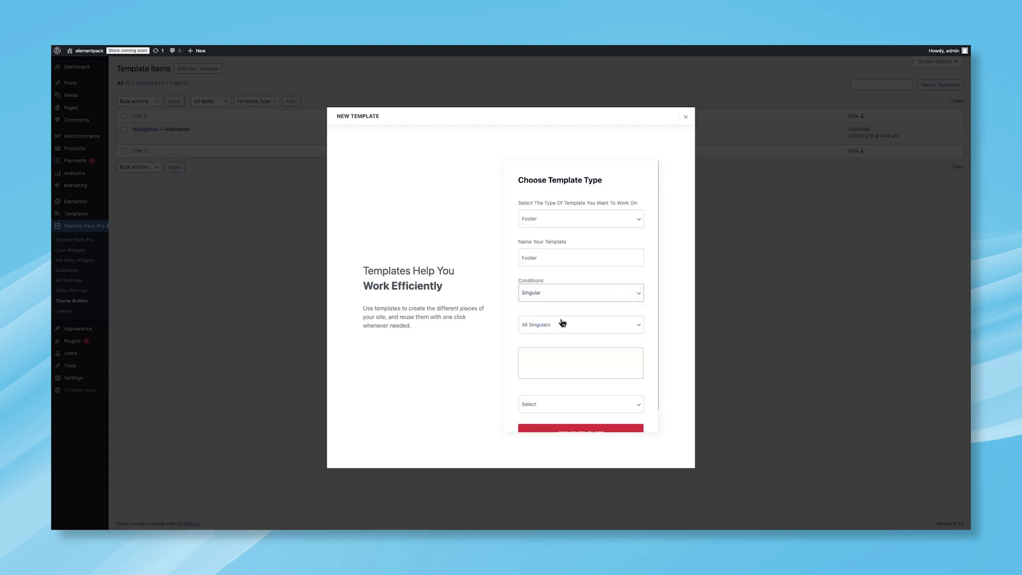
pyautogui.click(560, 326)
pyautogui.click(569, 356)
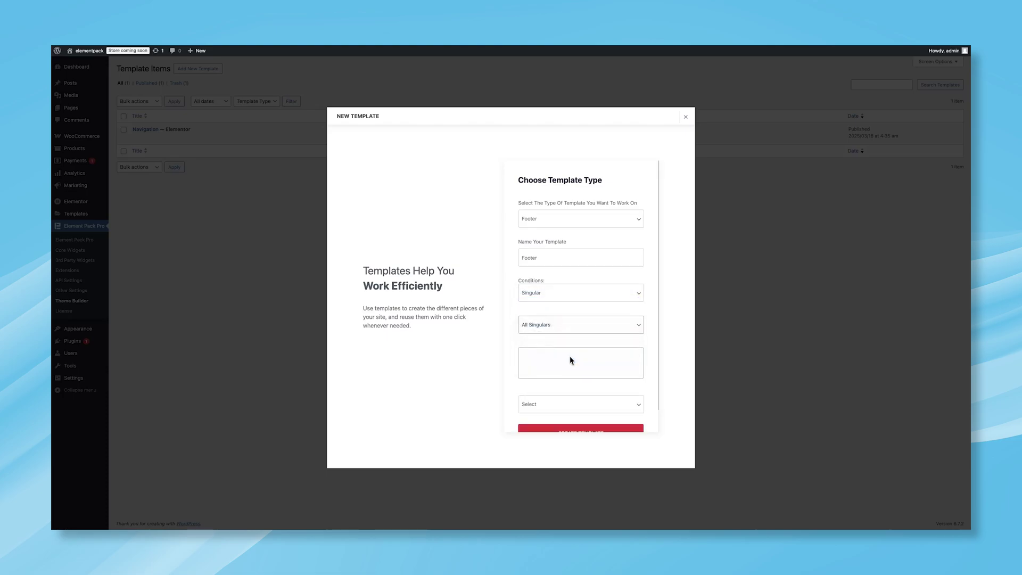
pyautogui.click(565, 359)
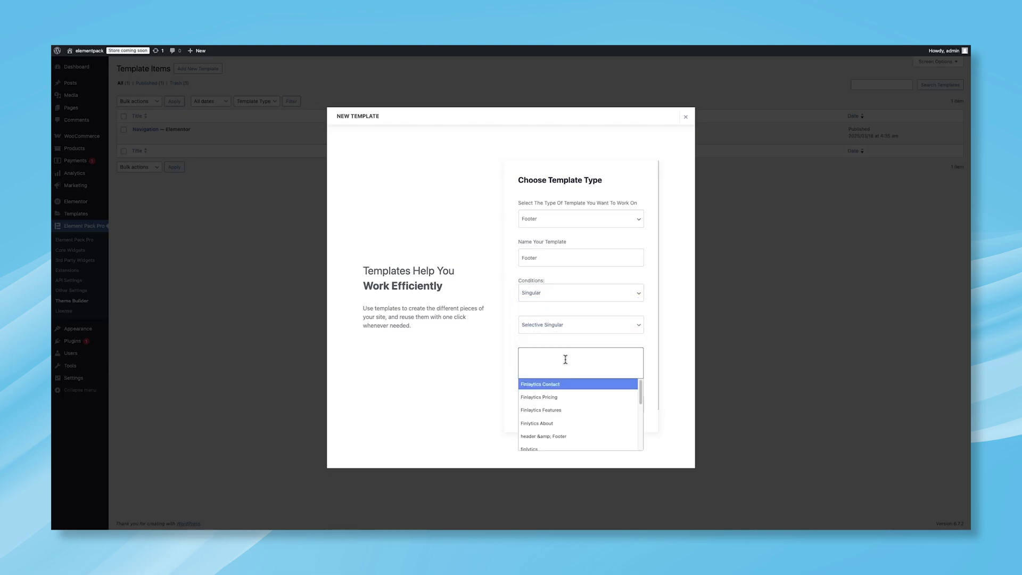
pyautogui.click(541, 451)
pyautogui.scroll(-1, 583, 394)
pyautogui.click(560, 393)
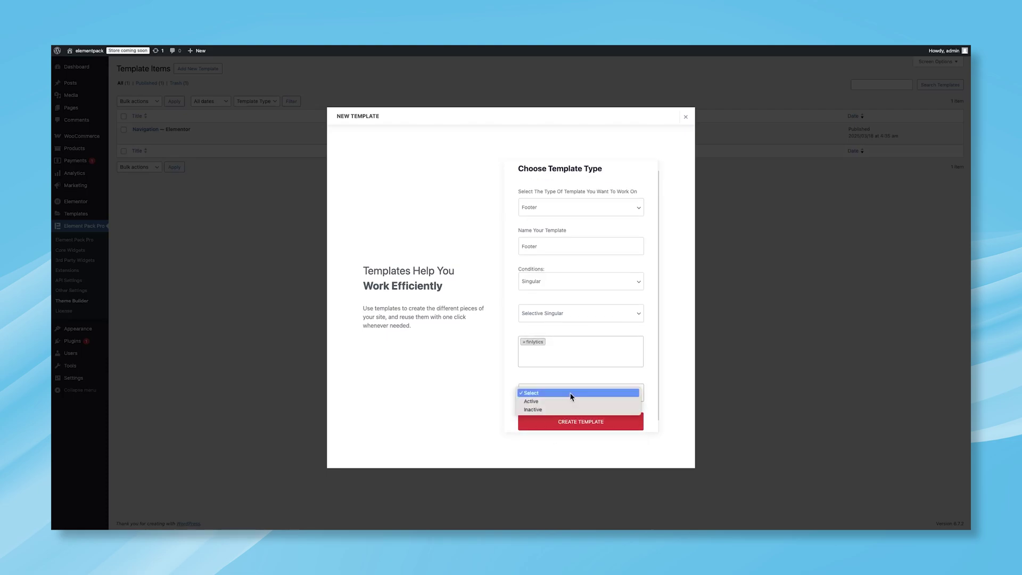
pyautogui.click(560, 402)
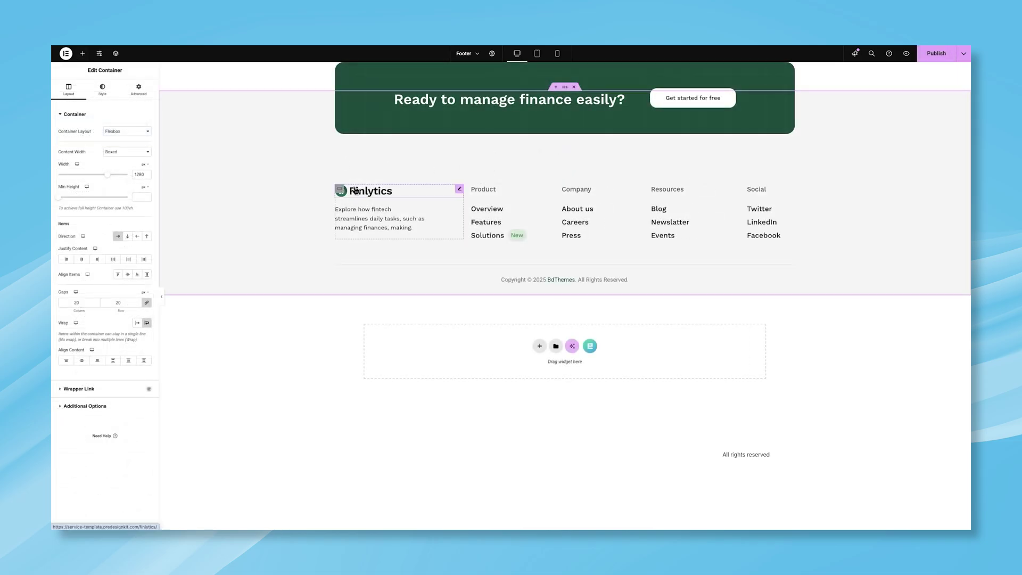
# Set the Footer template's page layout to Elementor Canvas and publish it
pyautogui.click(491, 54)
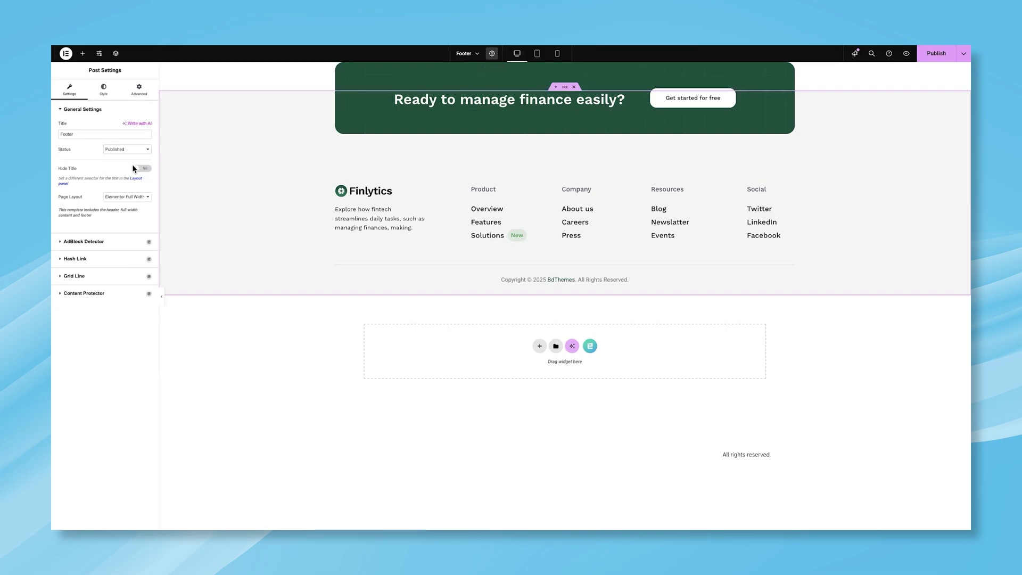
pyautogui.click(128, 198)
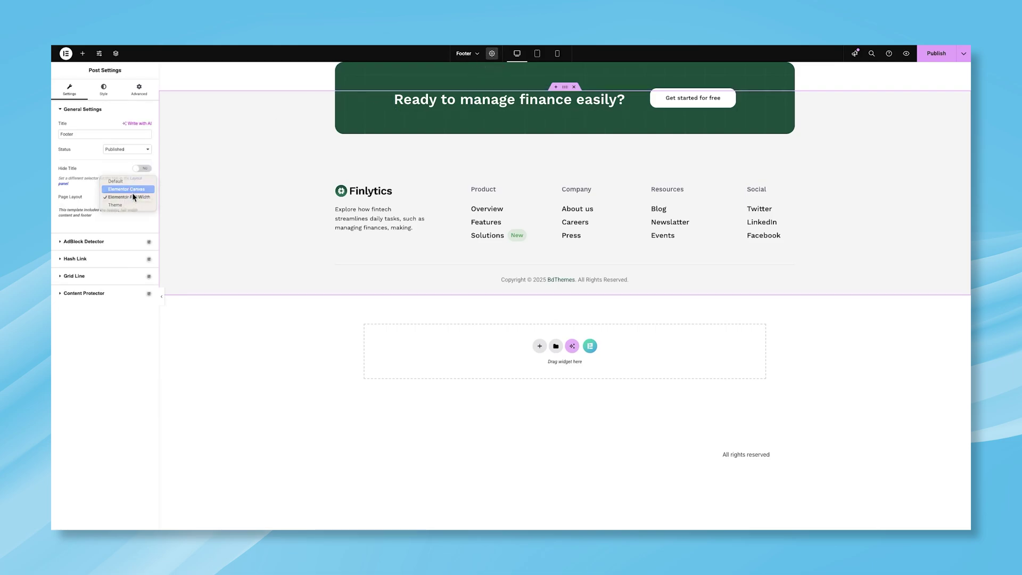
pyautogui.click(127, 189)
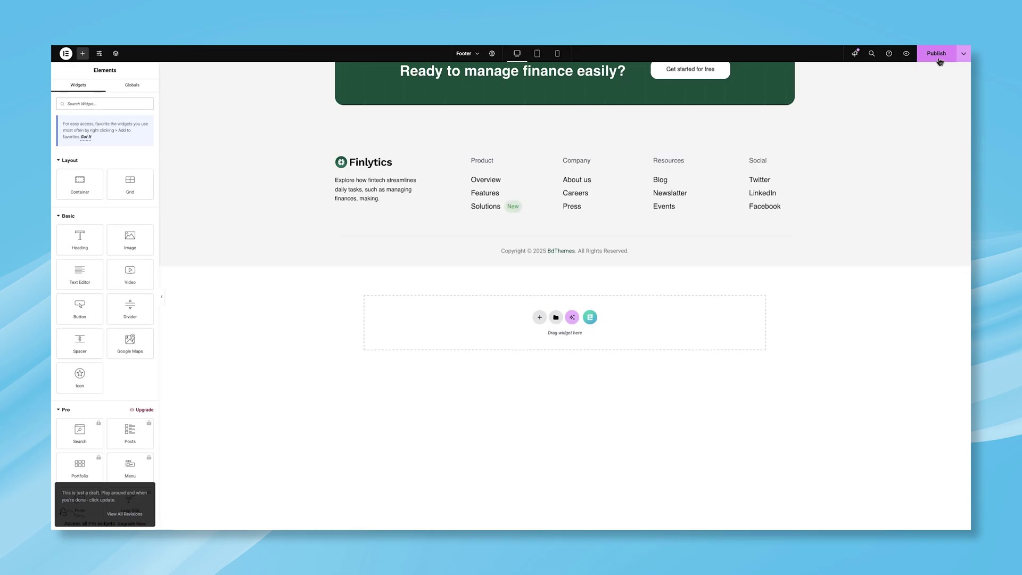
pyautogui.click(939, 61)
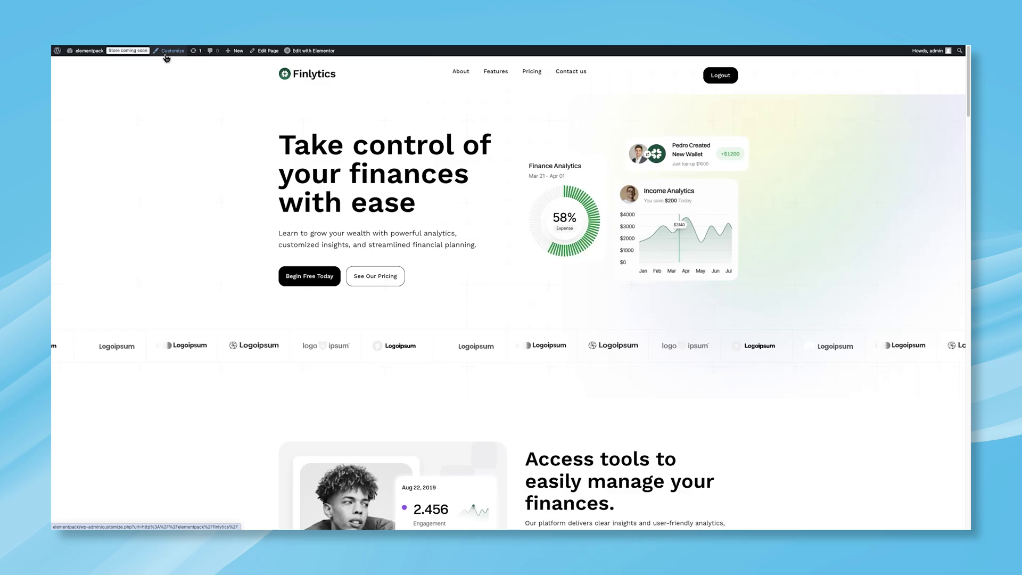
# Check the footer on the Finlytics home page, then open the About page
pyautogui.scroll(-20, 557, 138)
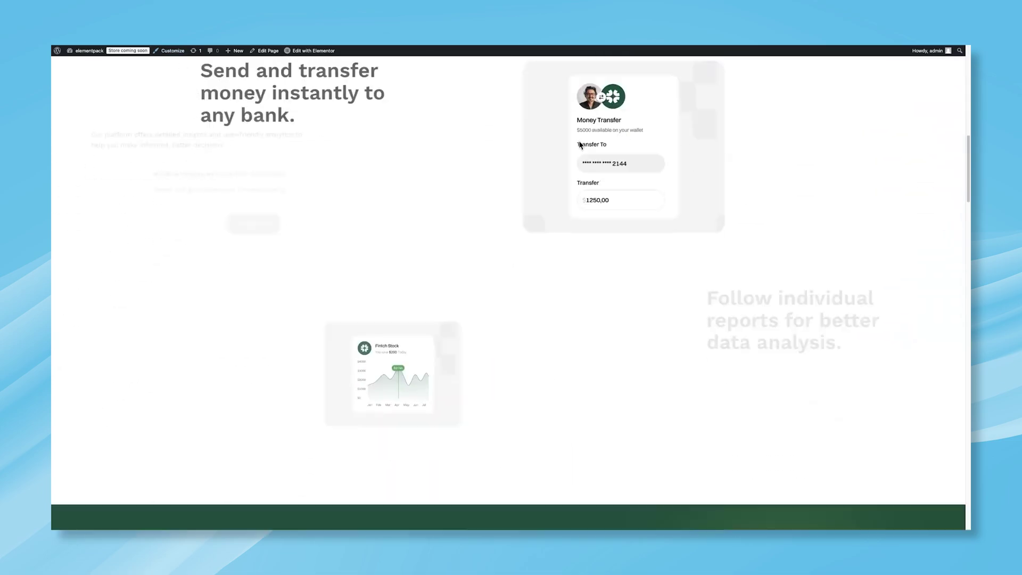
pyautogui.scroll(-5, 577, 143)
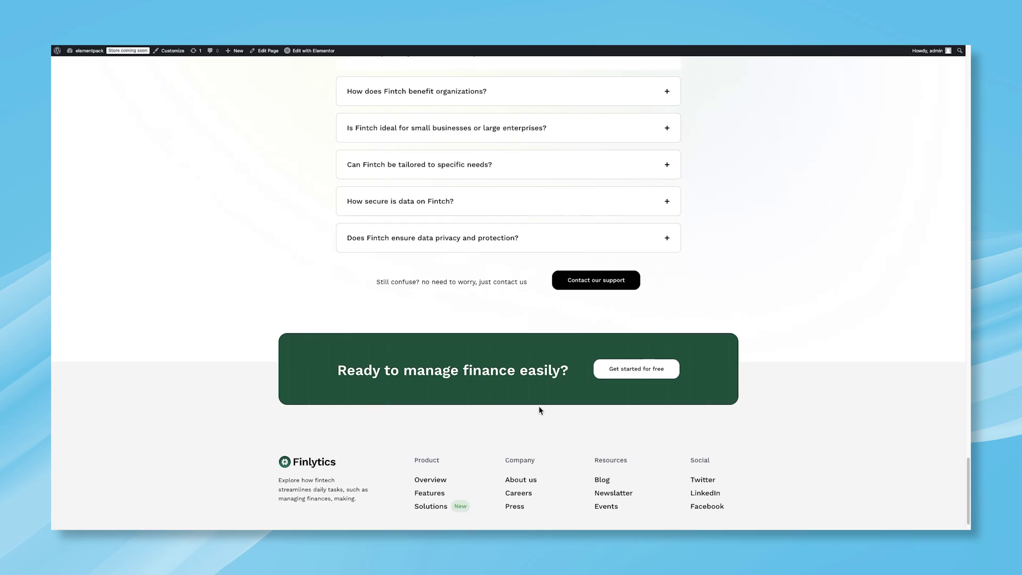
pyautogui.scroll(20, 540, 410)
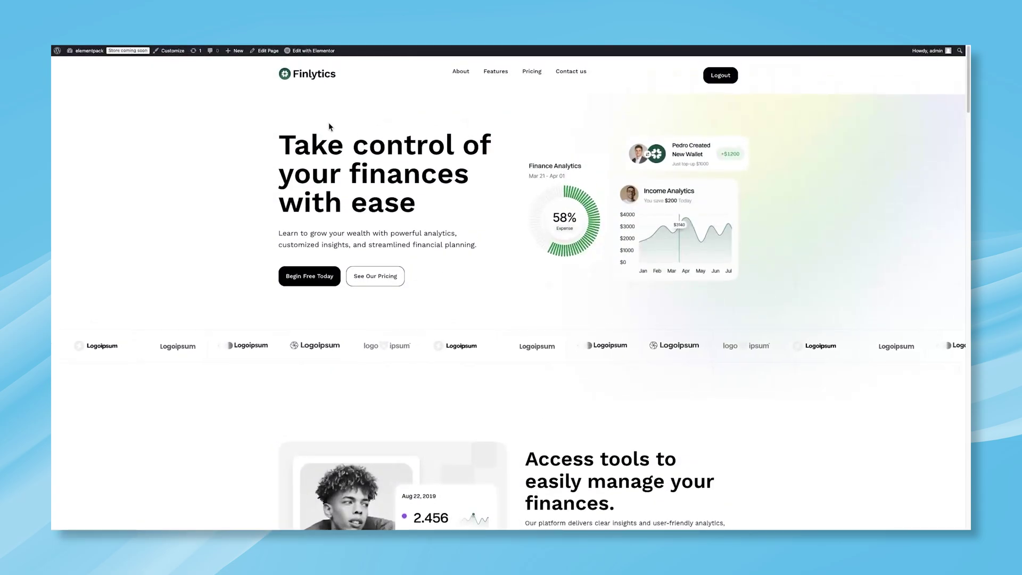
pyautogui.click(464, 78)
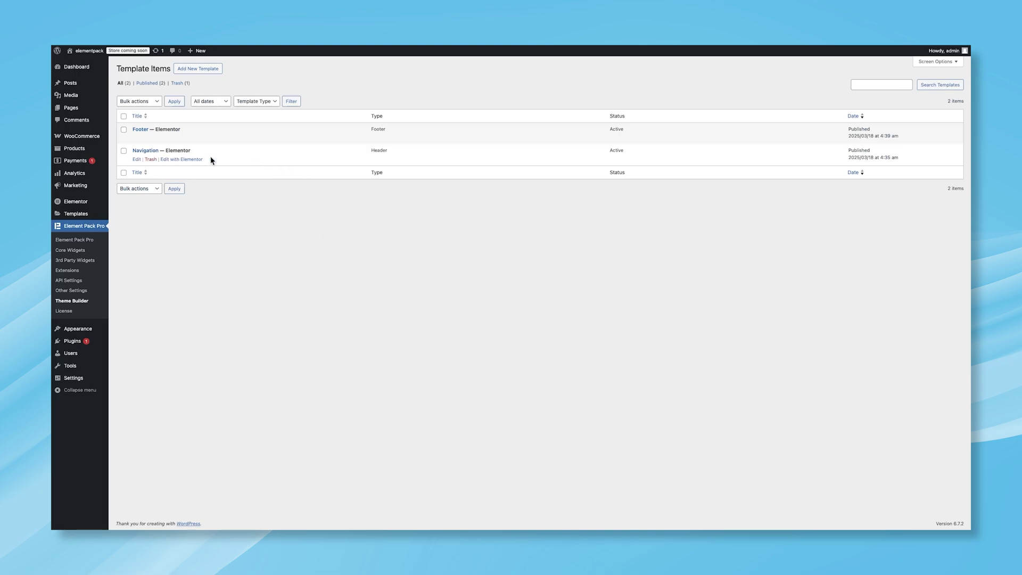
# Change the Navigation template's condition to Entire Site and update it
pyautogui.click(136, 160)
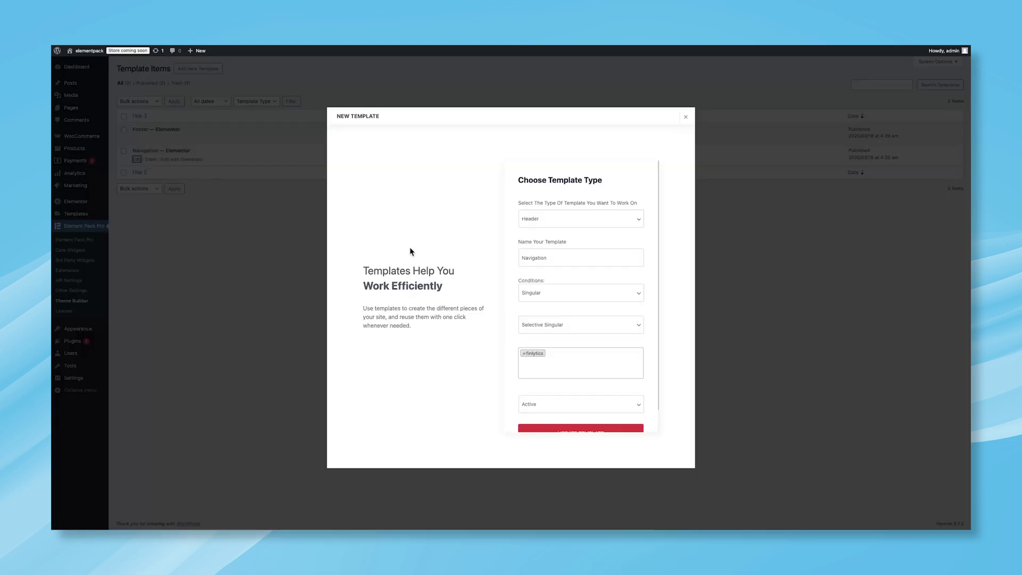
pyautogui.click(545, 294)
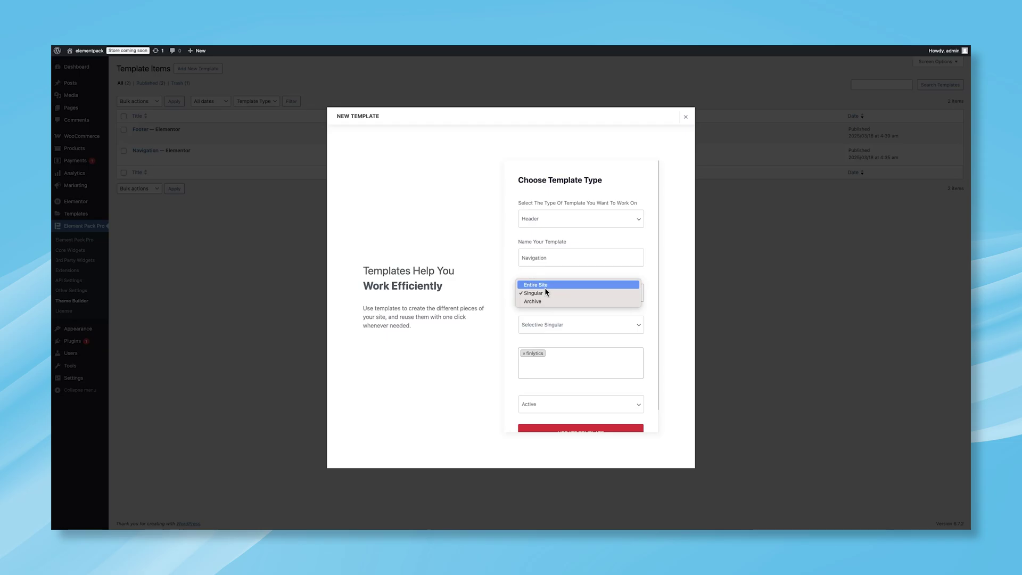
pyautogui.click(545, 287)
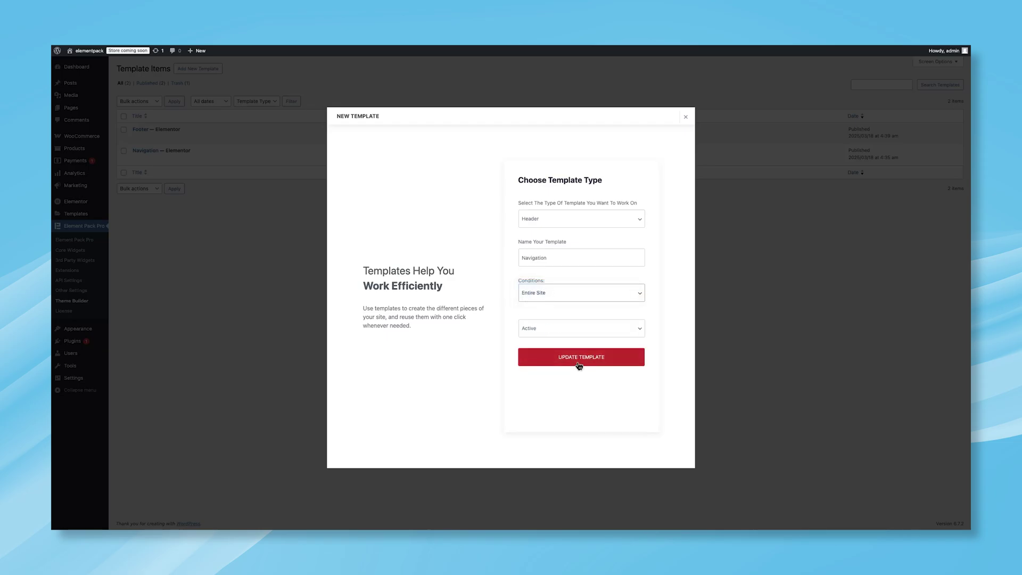
pyautogui.click(577, 364)
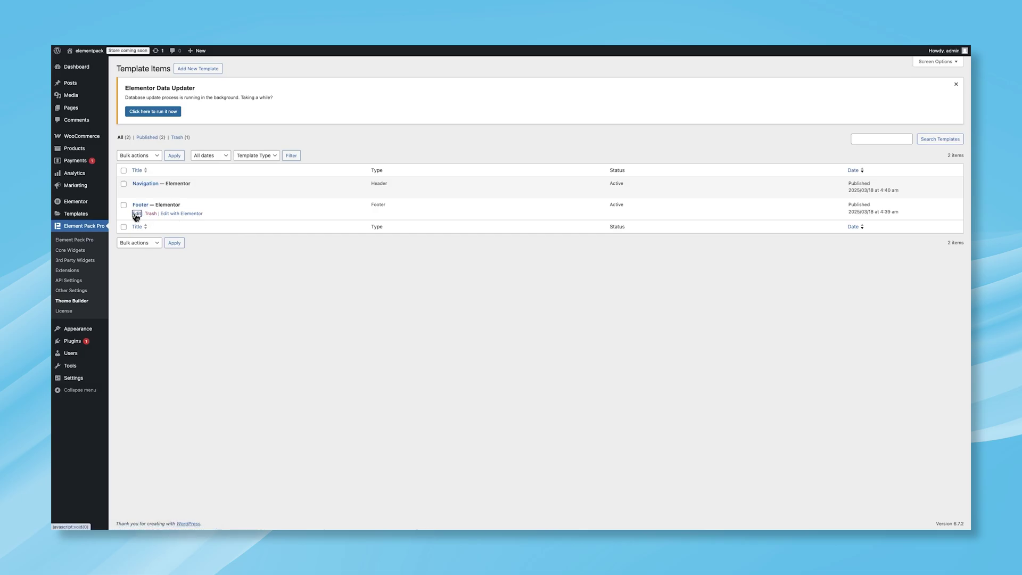
# Change the Footer template's condition to Entire Site and update it
pyautogui.click(137, 214)
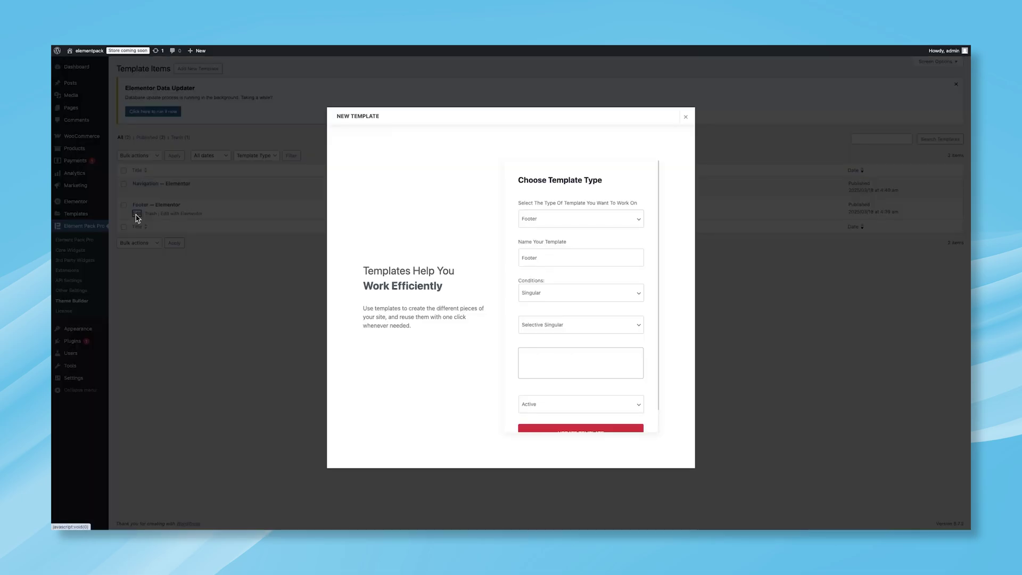
pyautogui.click(570, 300)
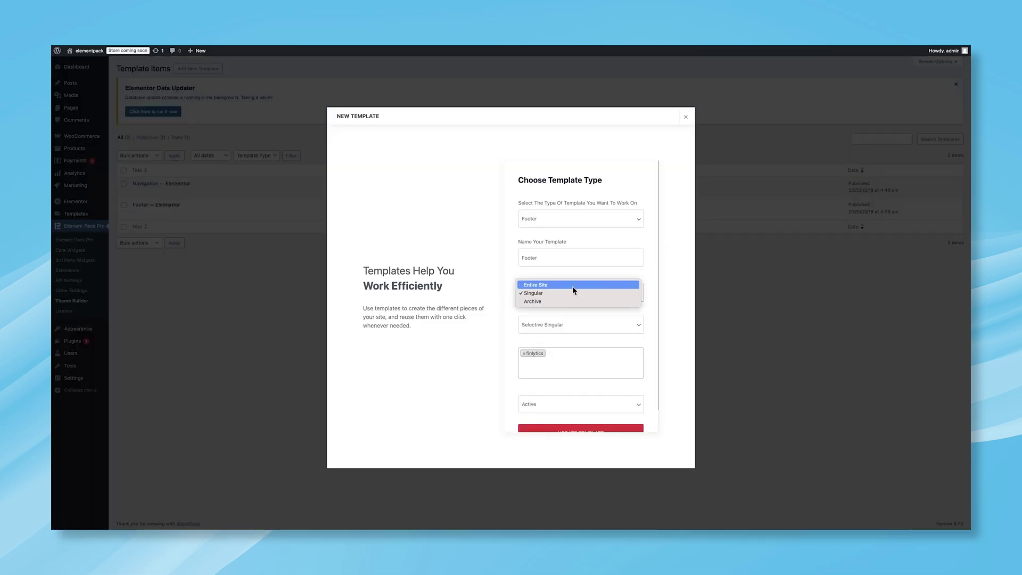
pyautogui.click(573, 286)
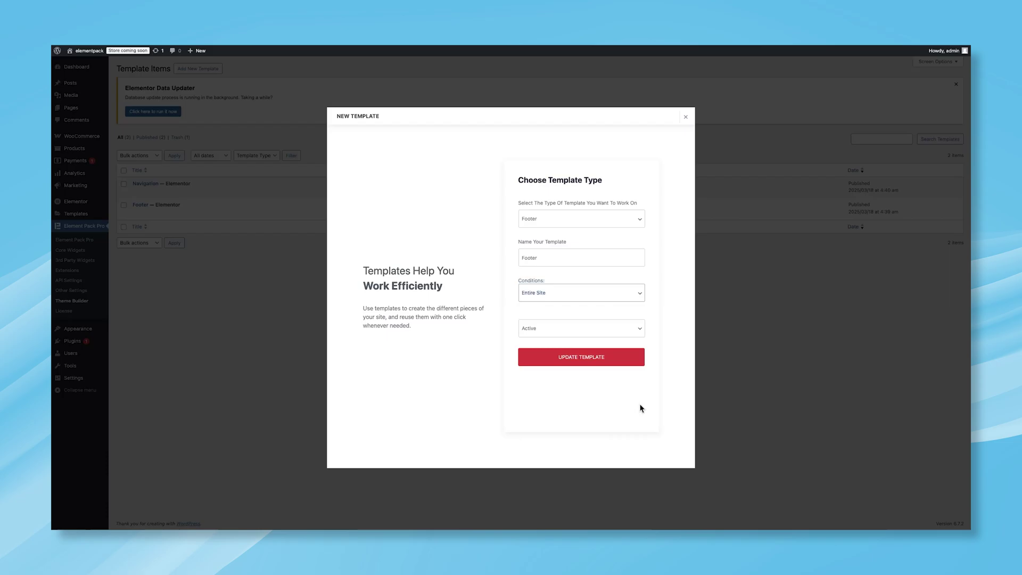
pyautogui.click(580, 362)
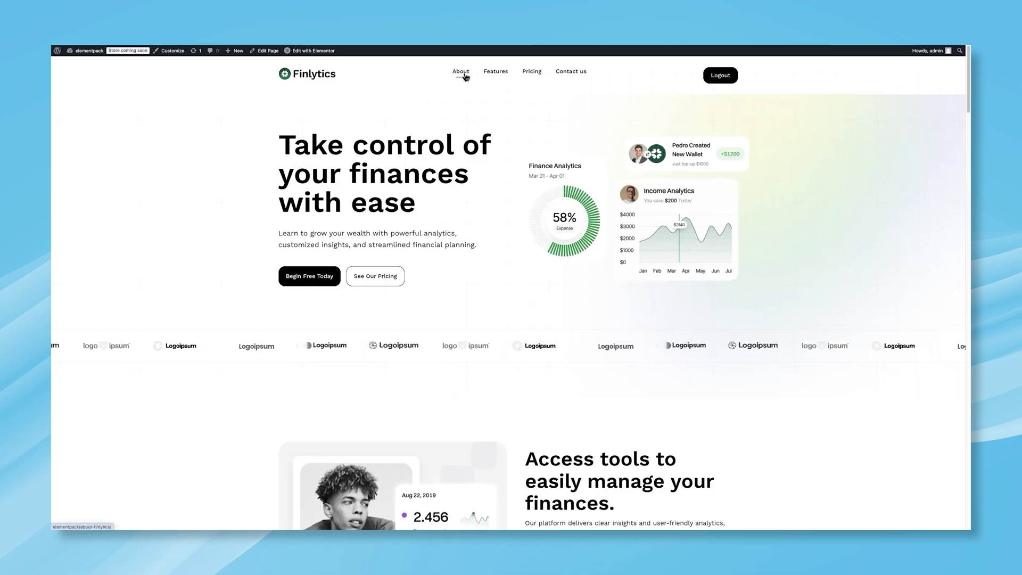
# Visit the About, Features and Pricing pages to confirm the Finlytics header and footer appear
pyautogui.click(465, 77)
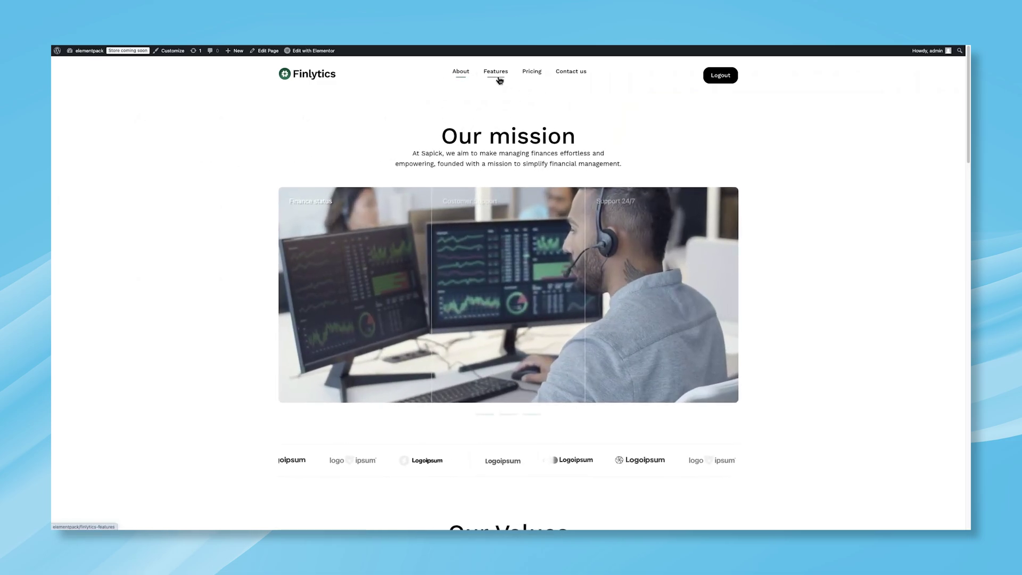
pyautogui.click(497, 78)
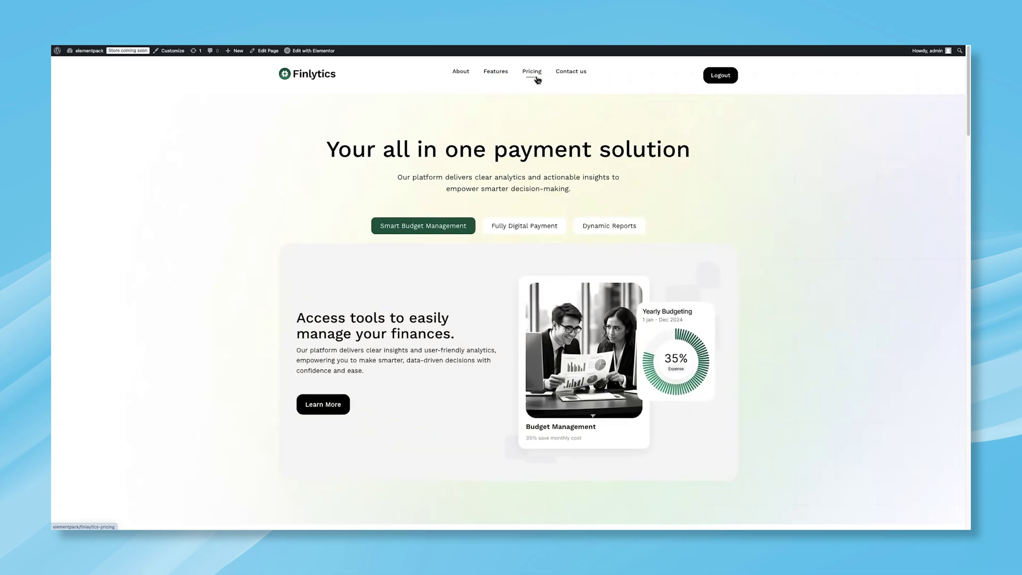
pyautogui.click(533, 74)
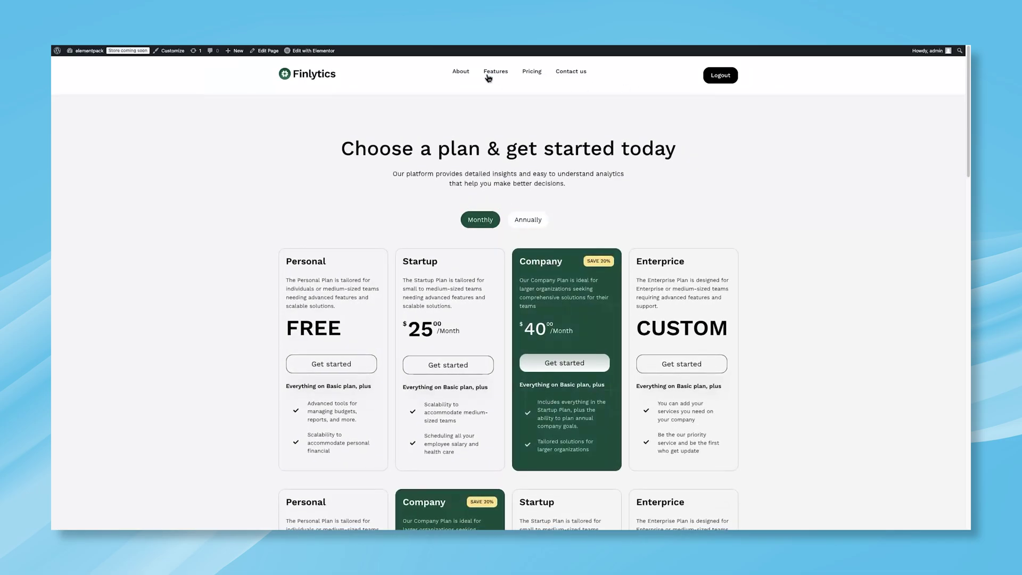
pyautogui.click(571, 75)
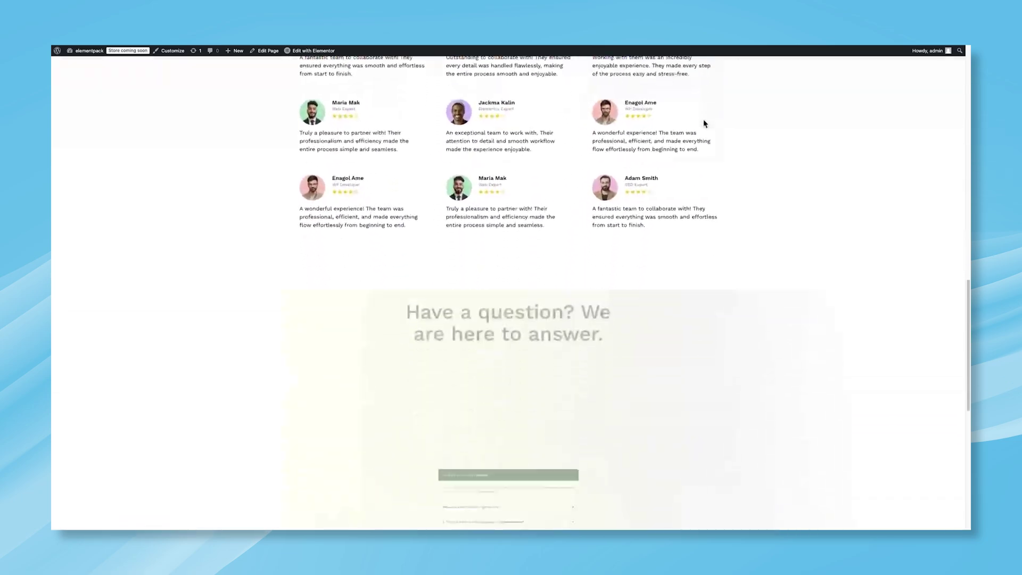
pyautogui.scroll(-3, 669, 173)
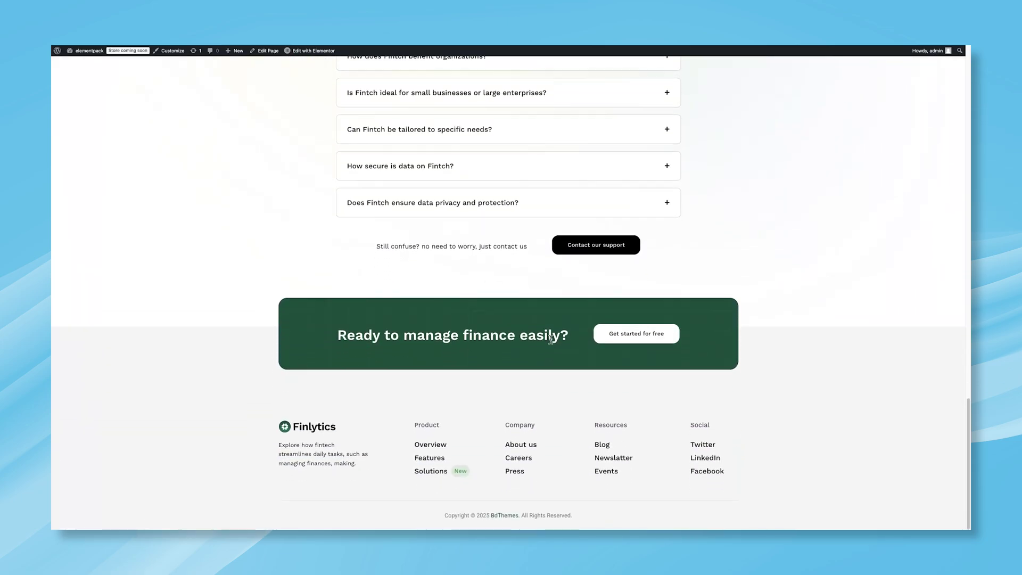
pyautogui.scroll(10, 550, 340)
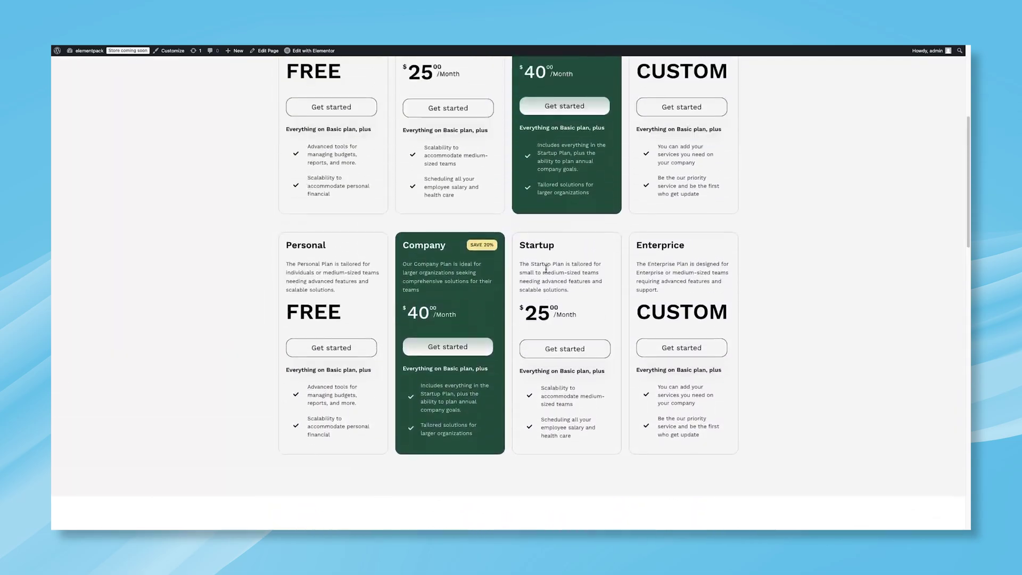